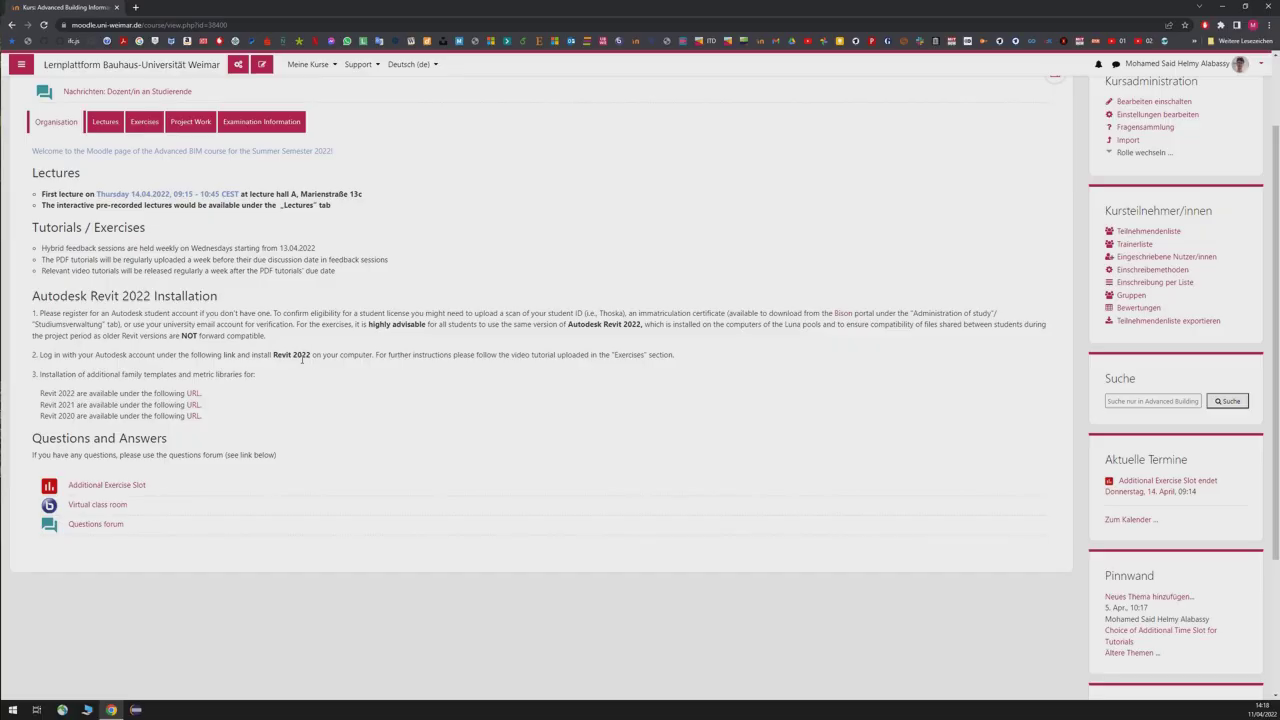
# Open the Autodesk student-account link from the Revit 2022 installation section in a new tab
pyautogui.click(229, 360)
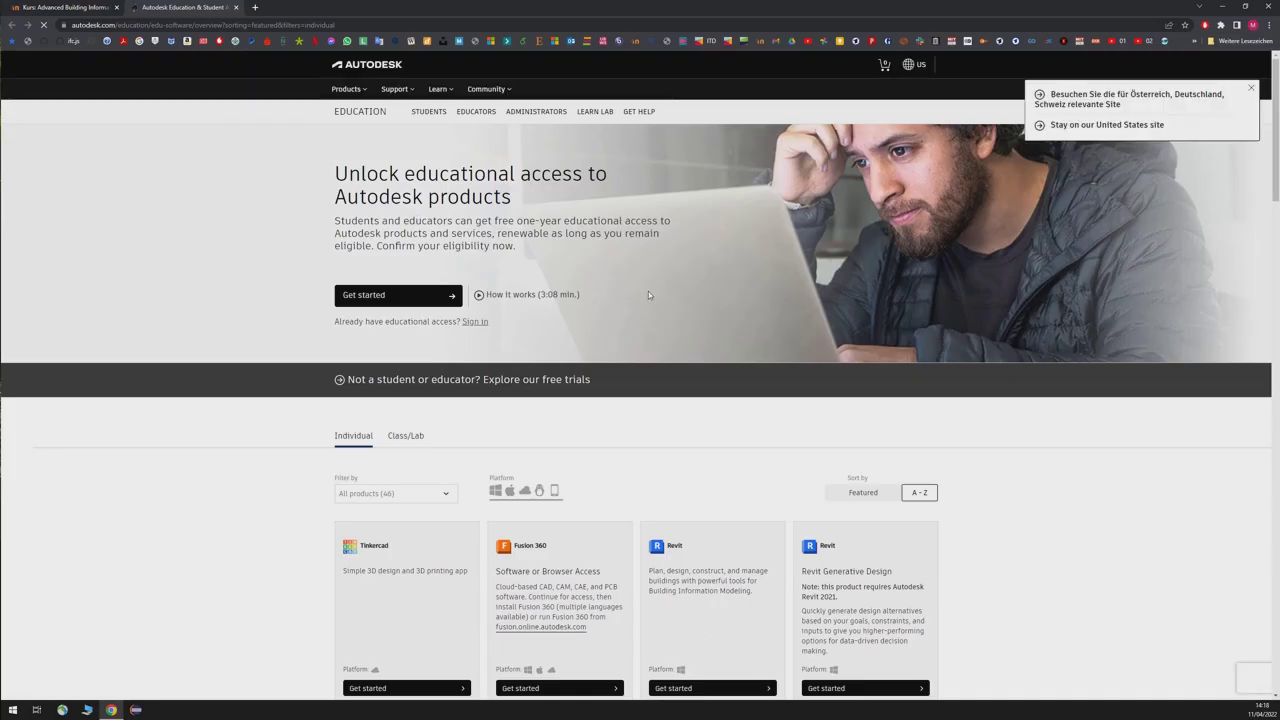
# Choose Revit's Get started, then open Create Account in a new tab and switch to it
pyautogui.scroll(-3, 697, 370)
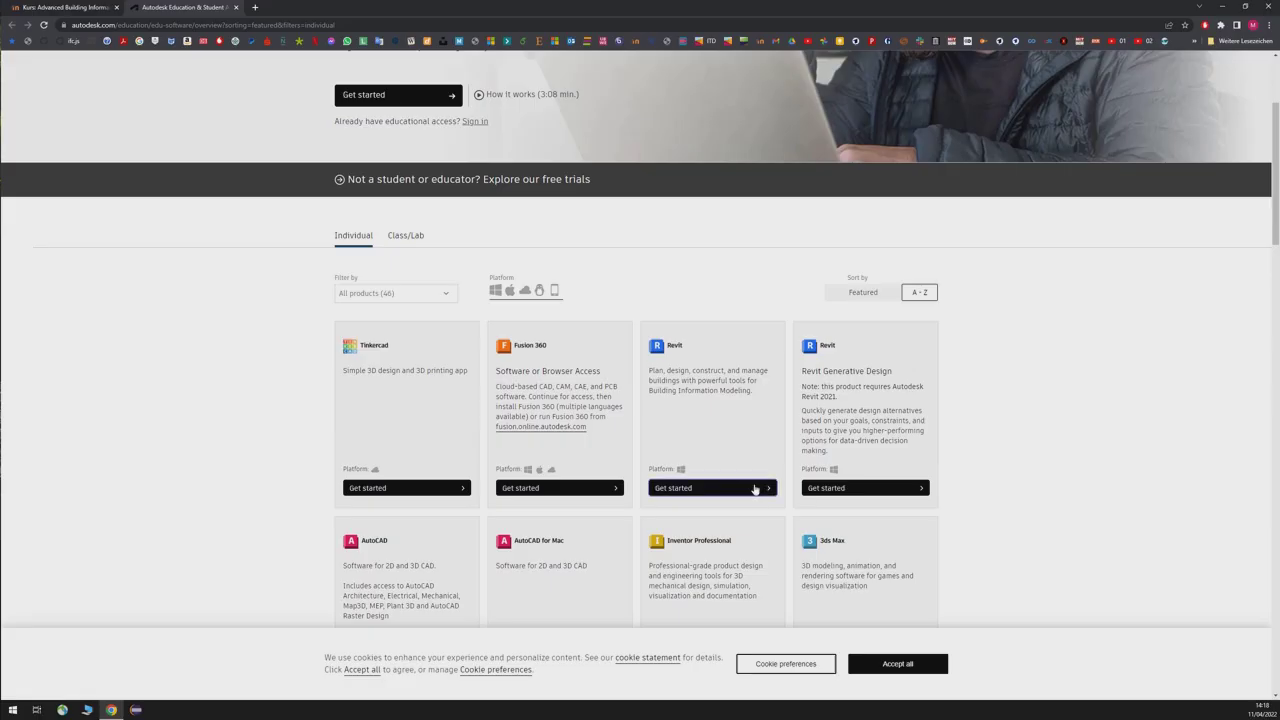
pyautogui.click(678, 488)
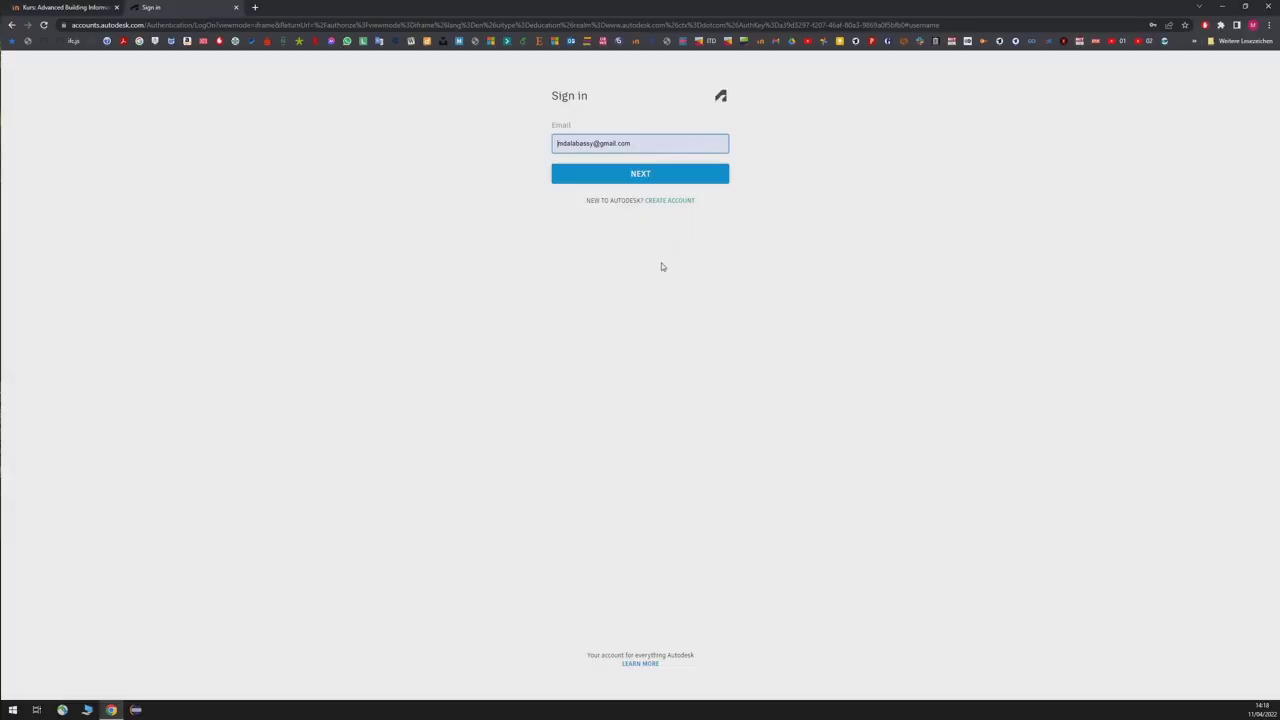
pyautogui.rightClick(668, 206)
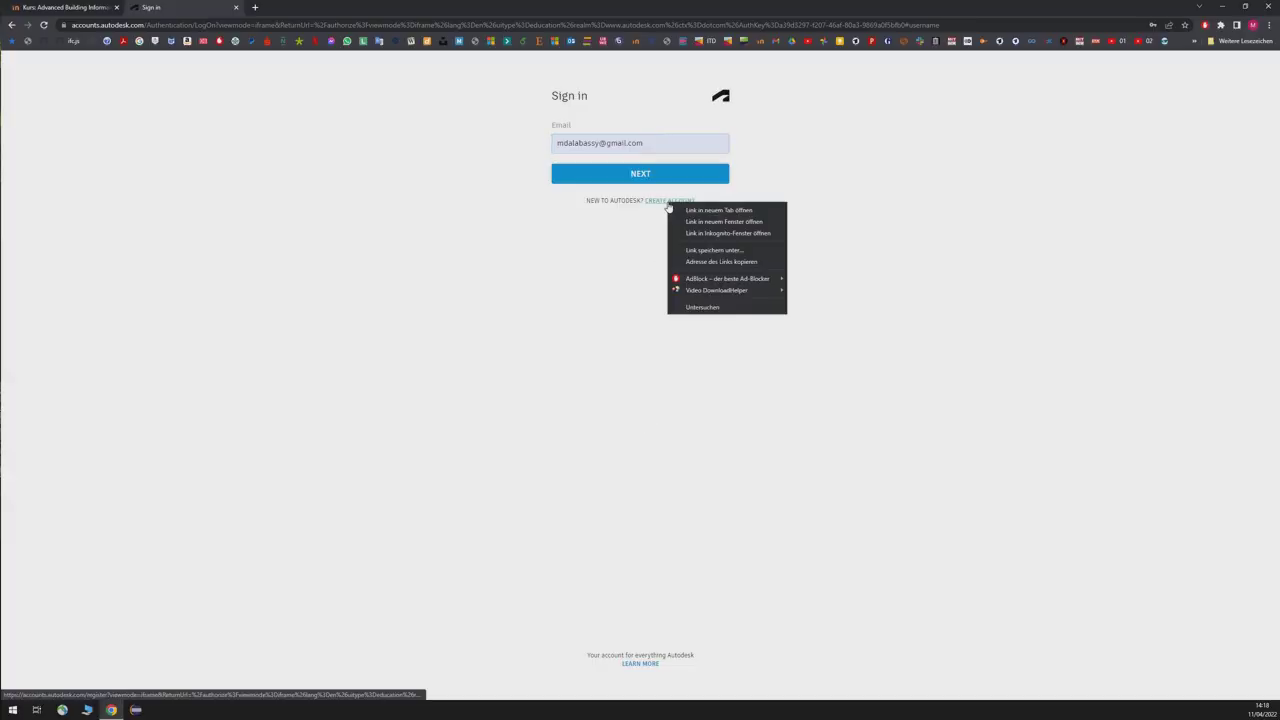
pyautogui.click(692, 209)
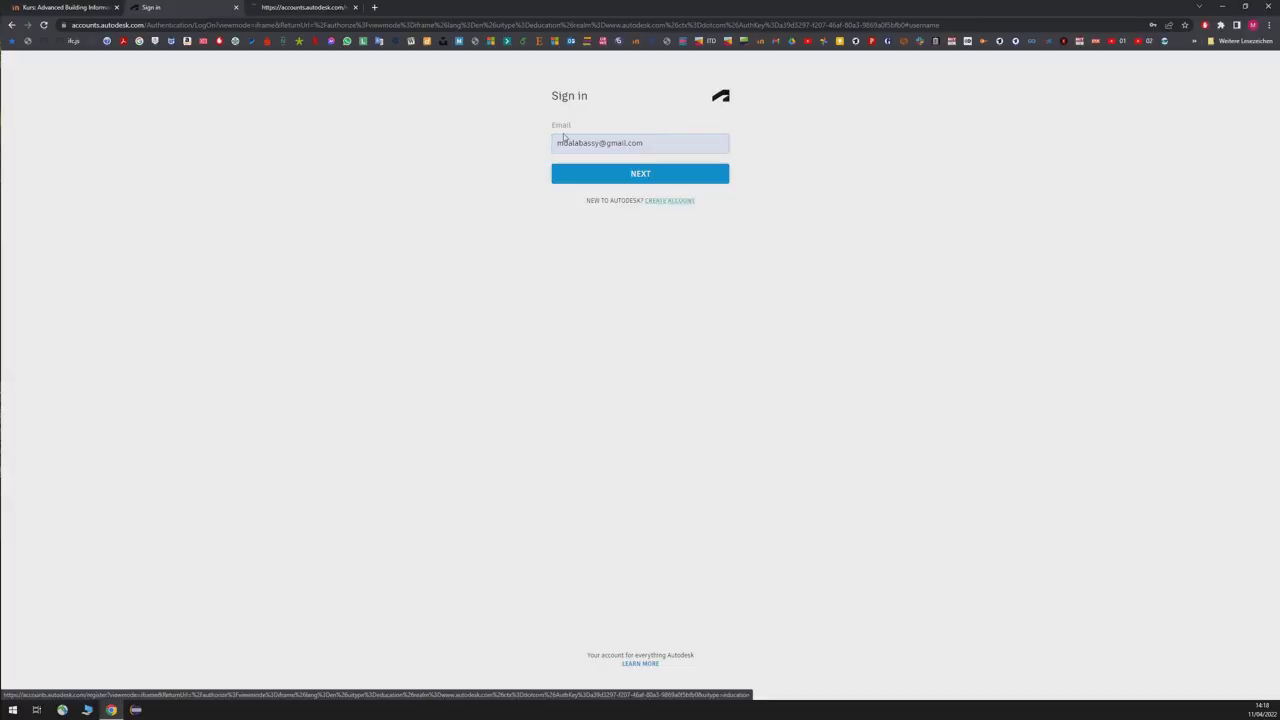
pyautogui.click(256, 8)
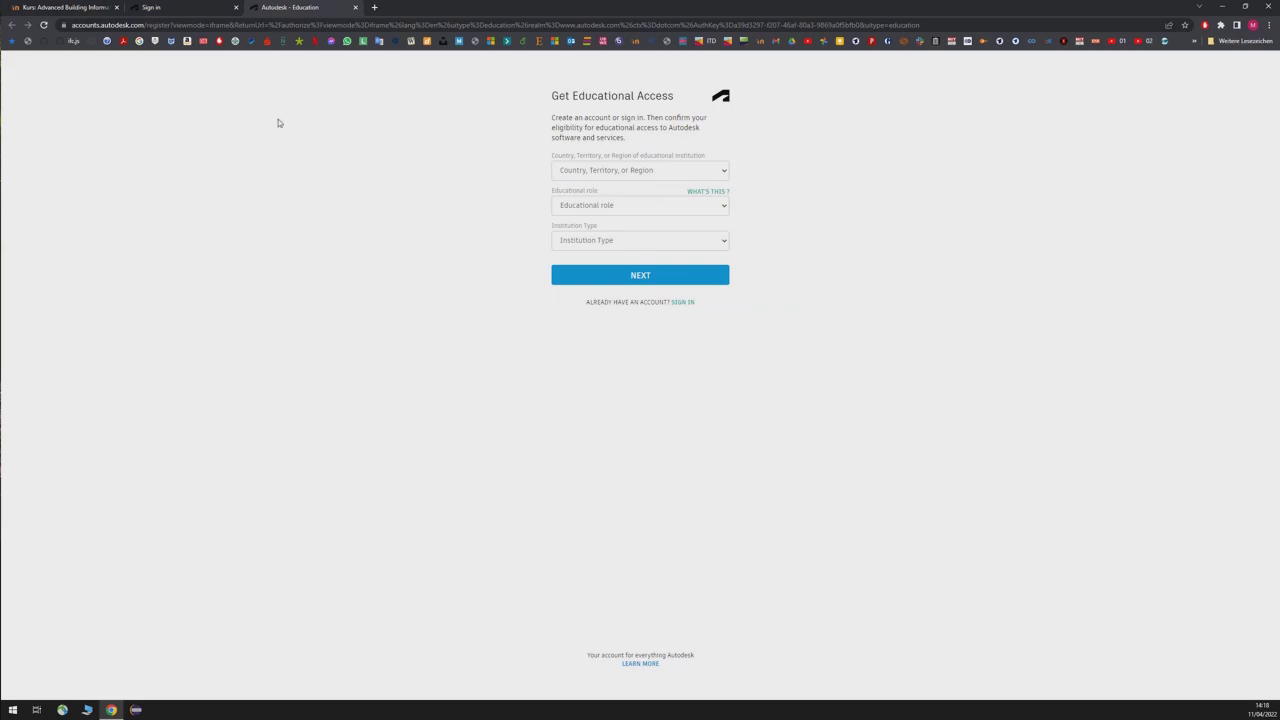
# Set country to Germany, role to Student, and institution type to University/Post-Secondary
pyautogui.click(631, 171)
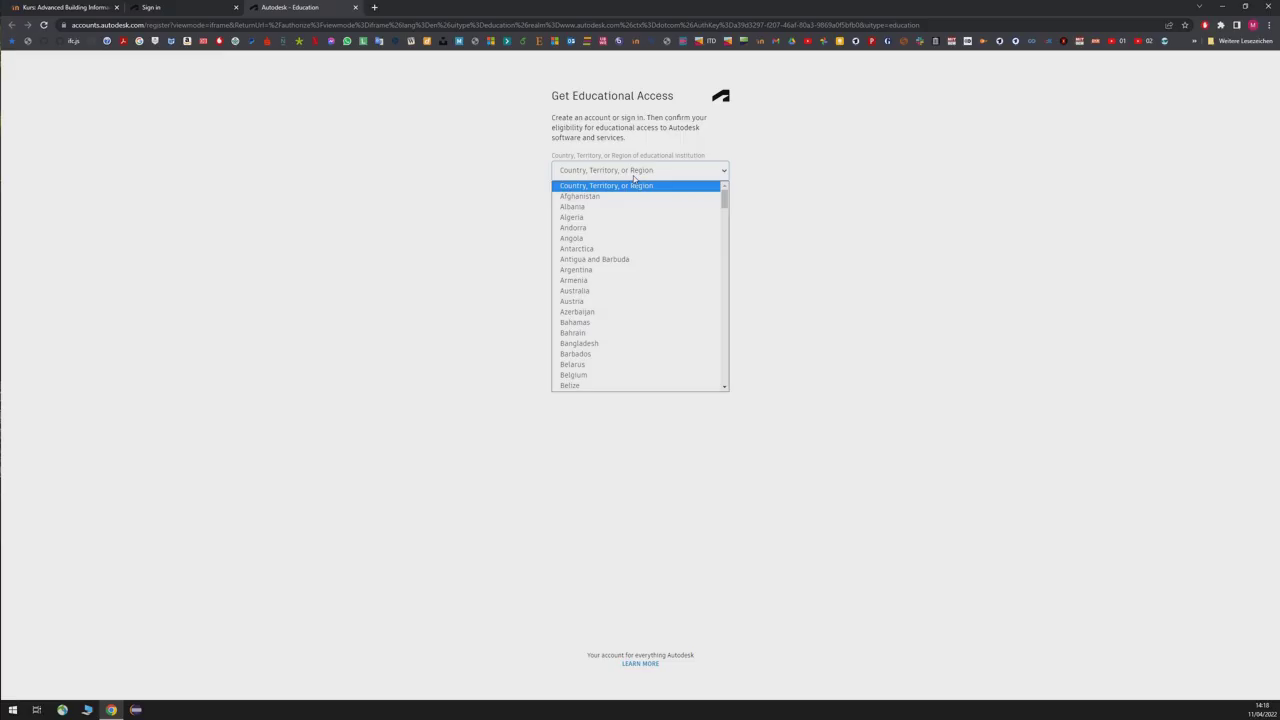
pyautogui.write('ger')
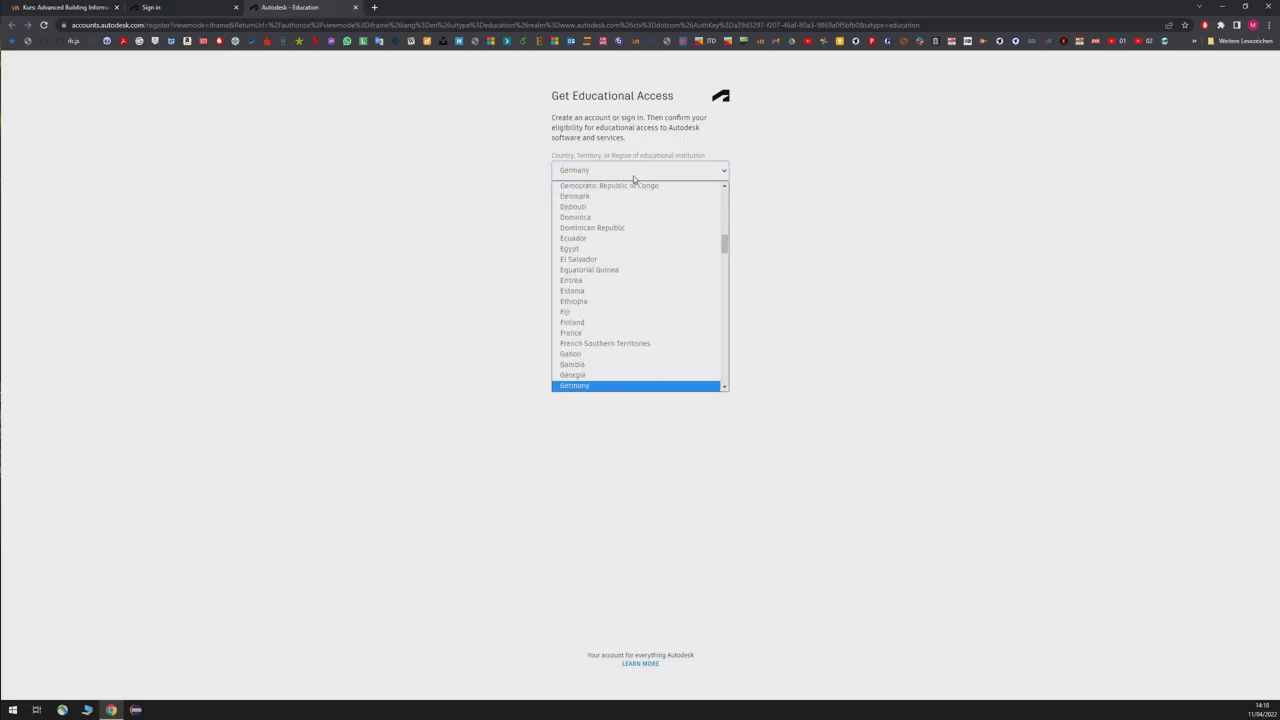
pyautogui.click(590, 386)
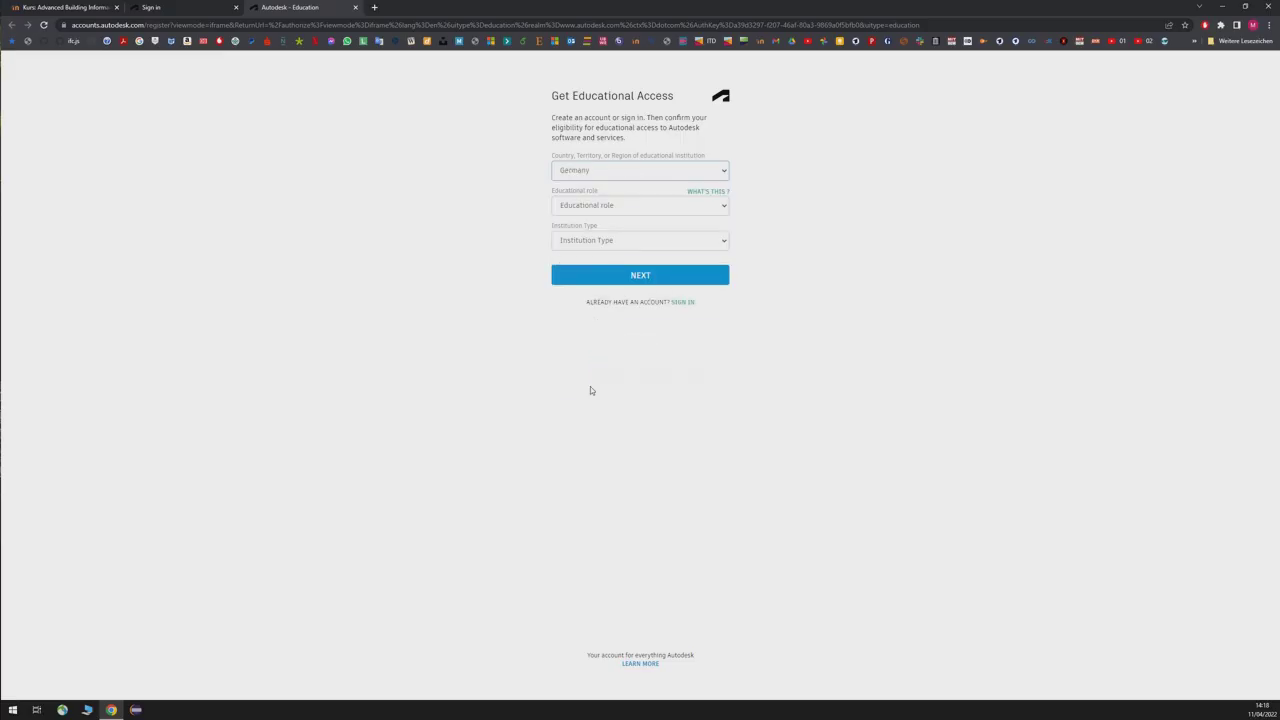
pyautogui.click(613, 209)
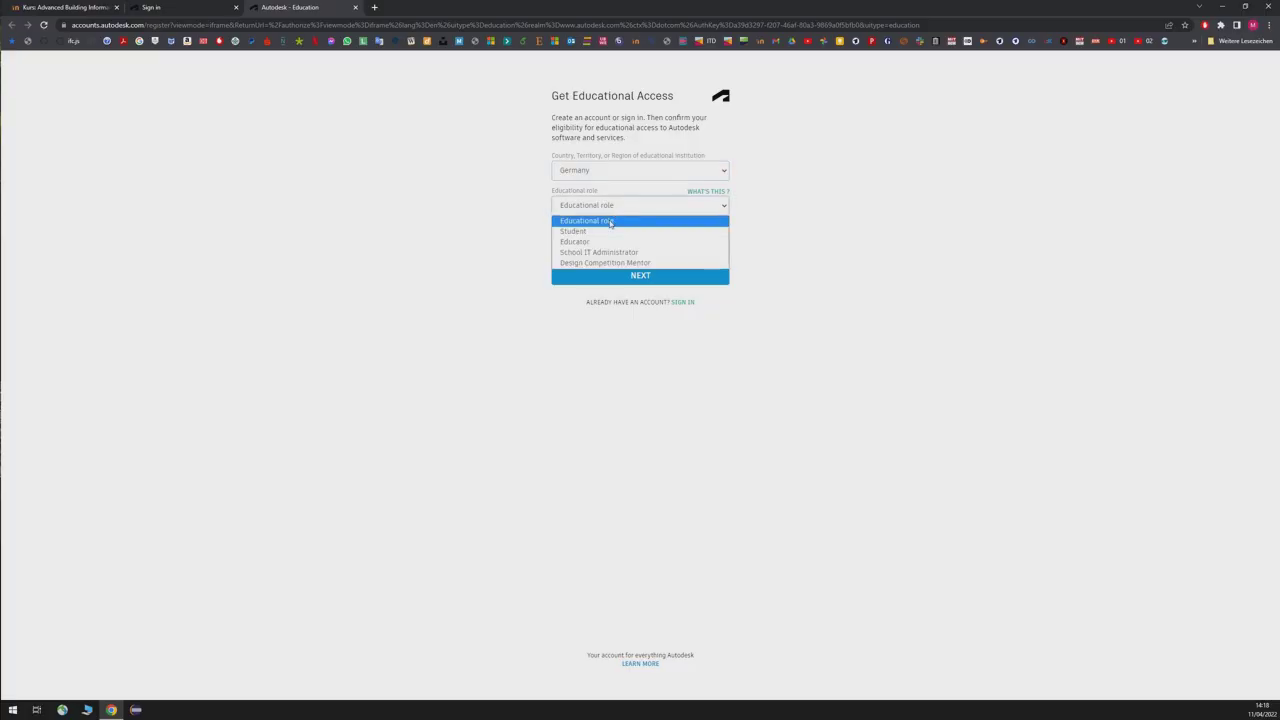
pyautogui.click(594, 243)
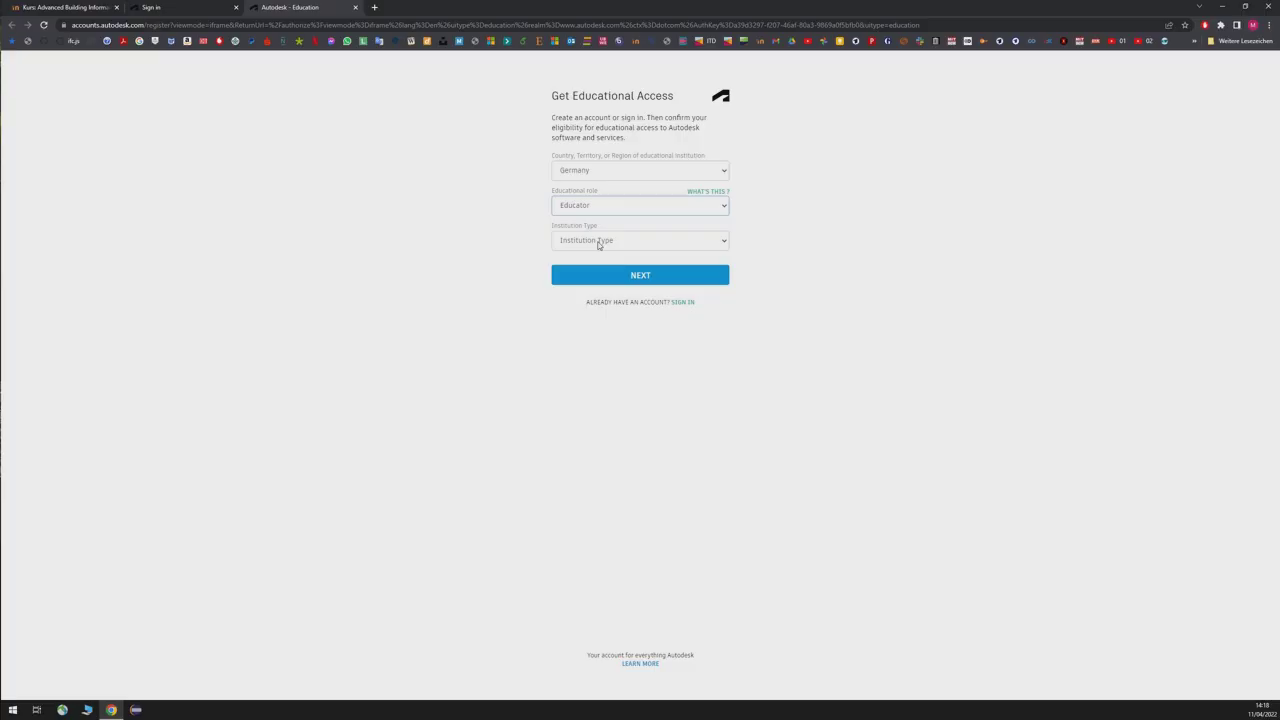
pyautogui.click(602, 213)
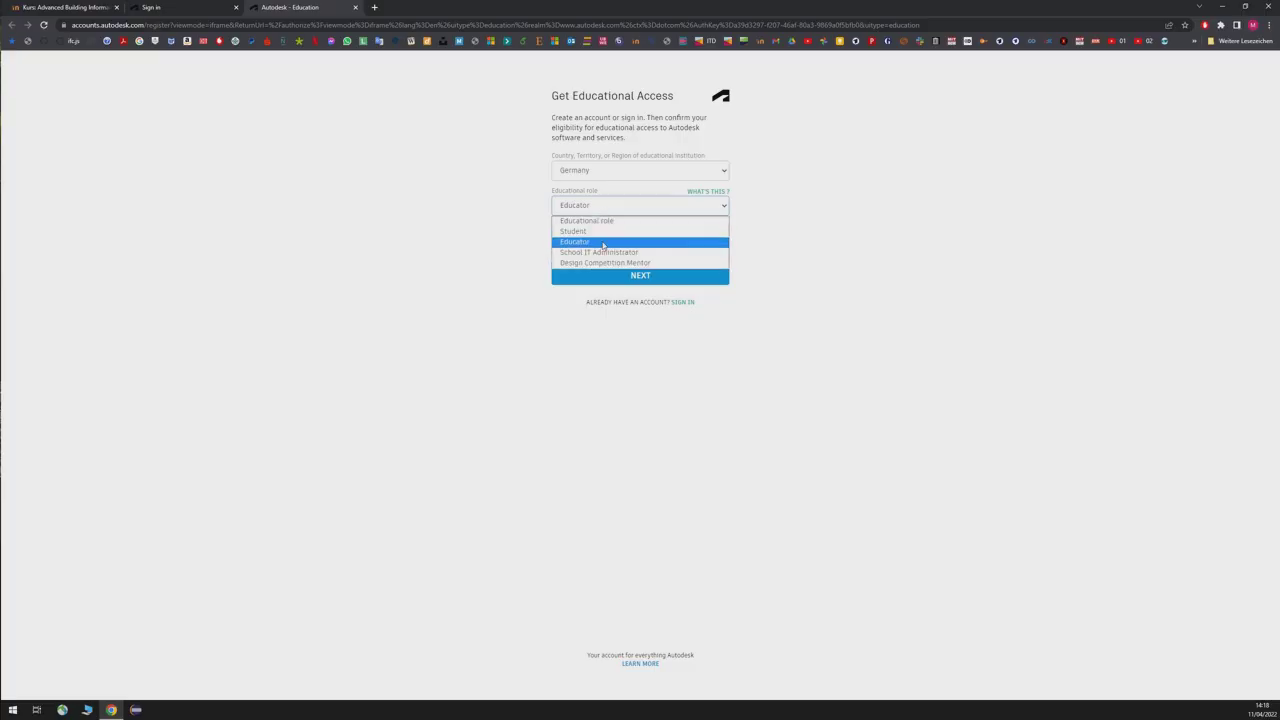
pyautogui.click(600, 232)
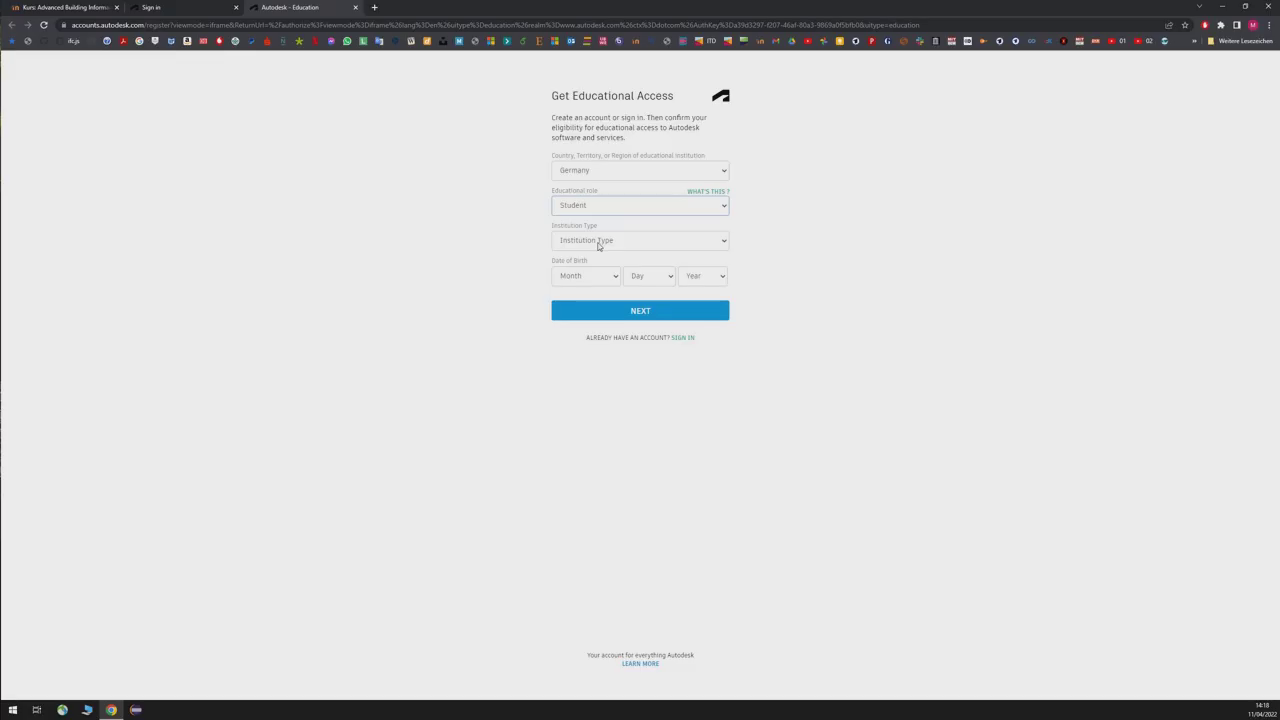
pyautogui.click(598, 245)
pyautogui.click(606, 267)
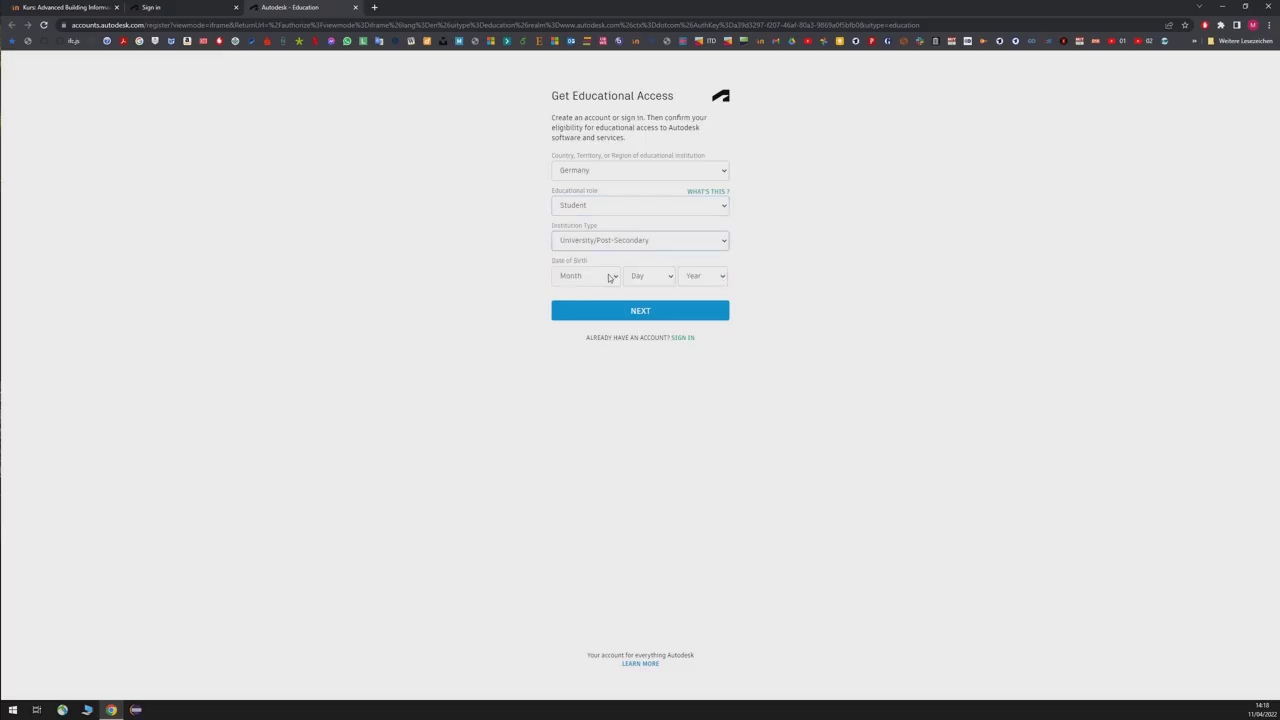
# Pick the birth month, day and year, then submit with NEXT
pyautogui.click(578, 280)
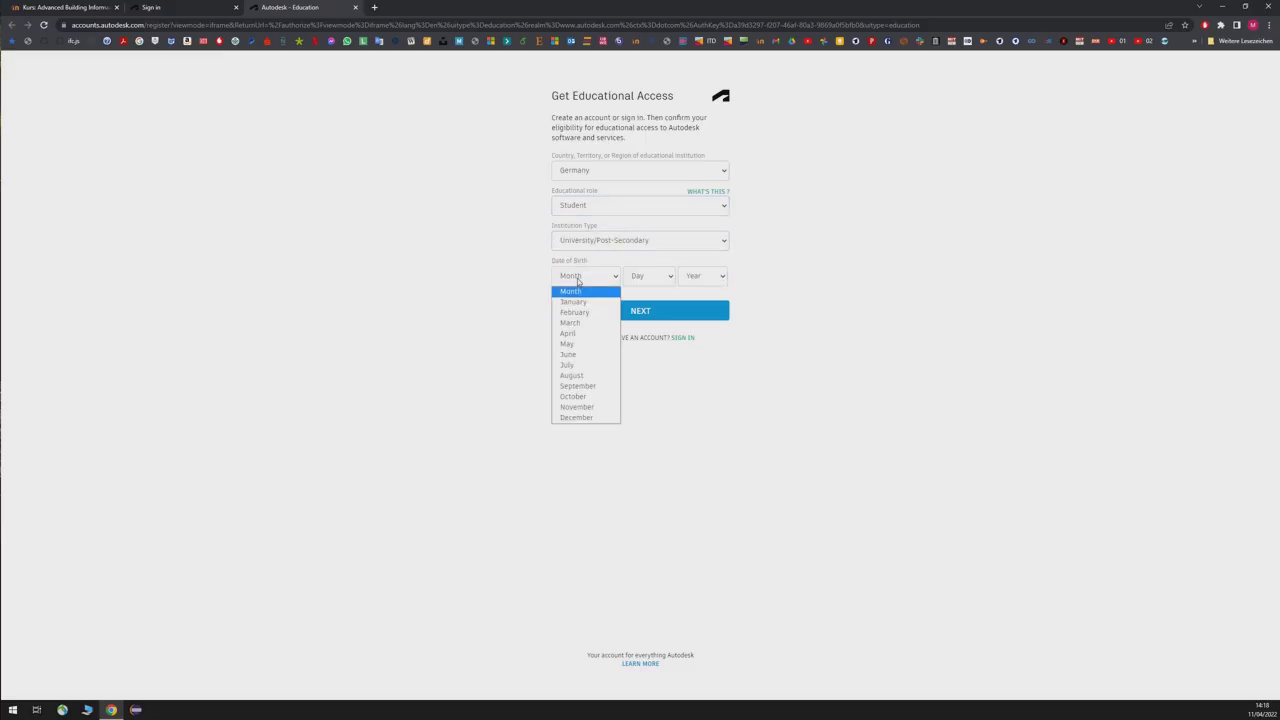
pyautogui.click(800, 318)
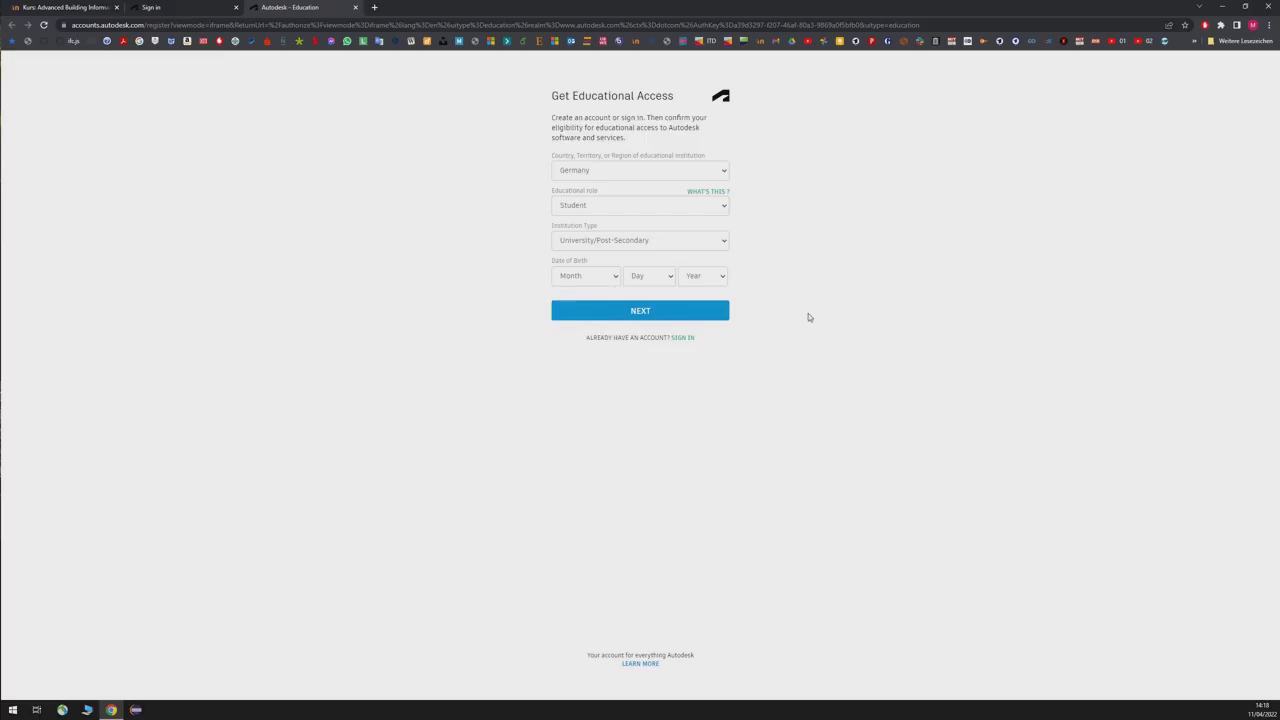
pyautogui.click(576, 276)
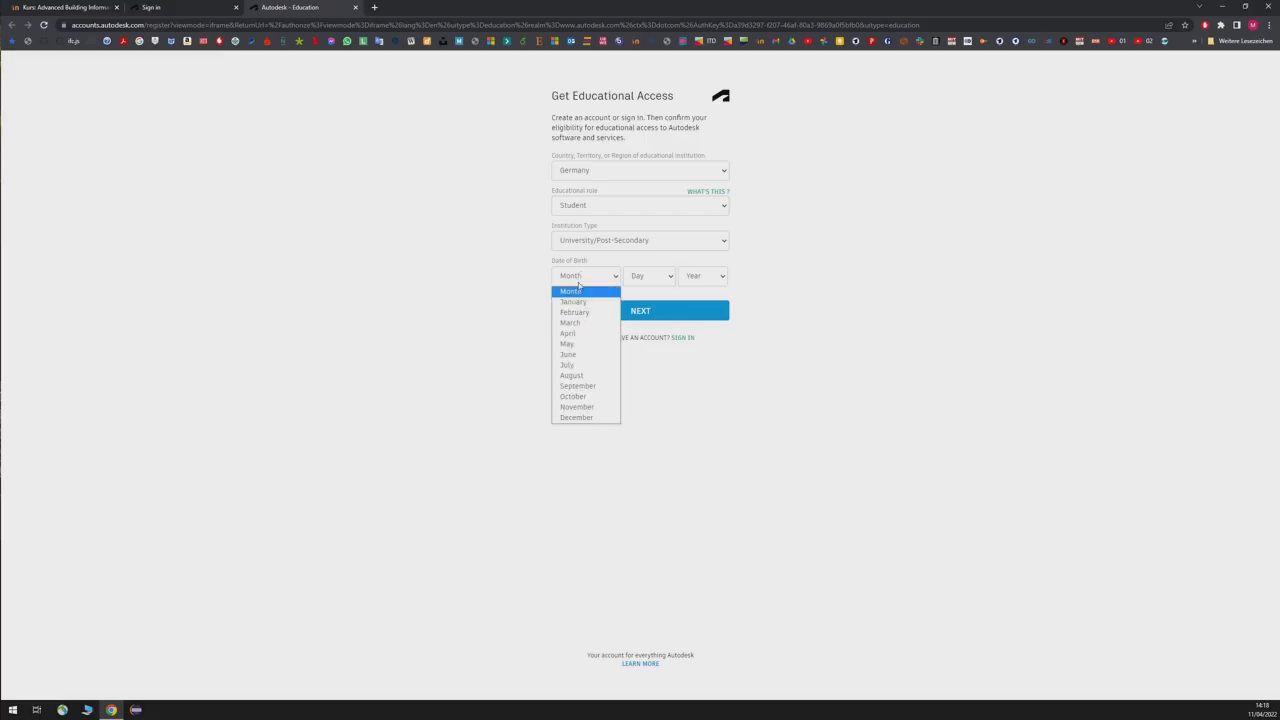
pyautogui.click(576, 397)
pyautogui.click(637, 276)
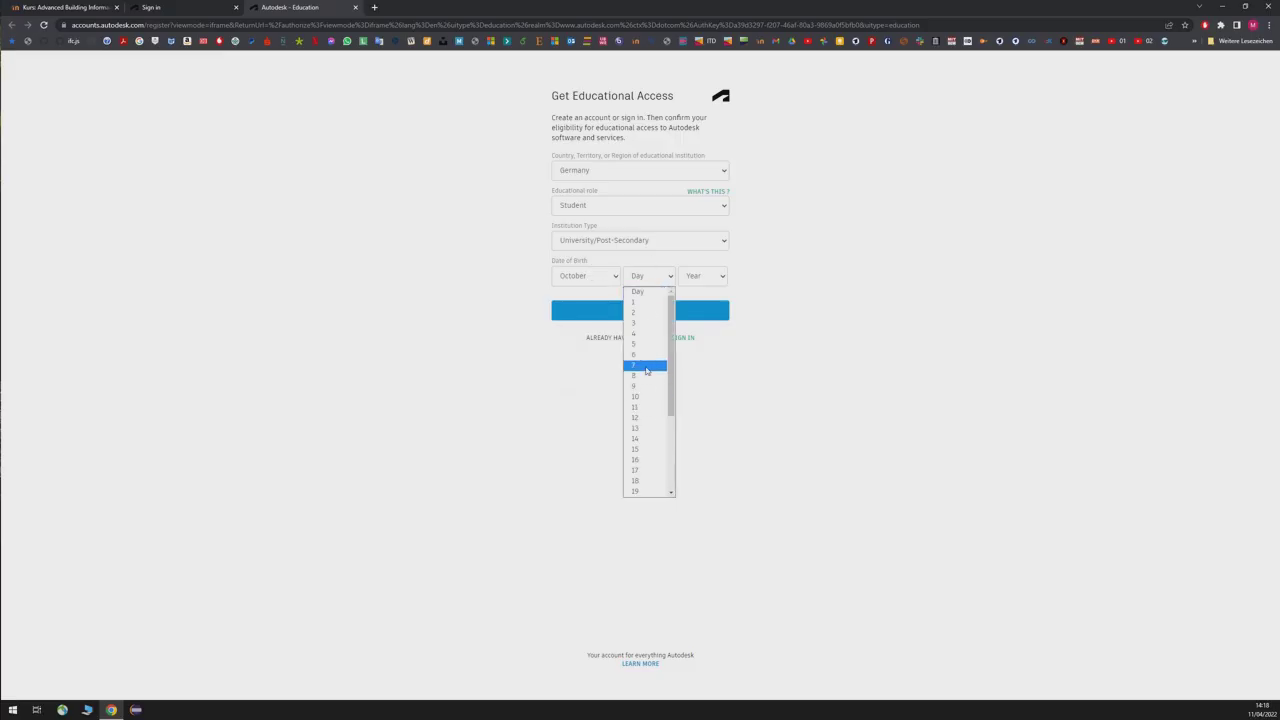
pyautogui.click(646, 368)
pyautogui.click(702, 276)
pyautogui.scroll(-7, 711, 400)
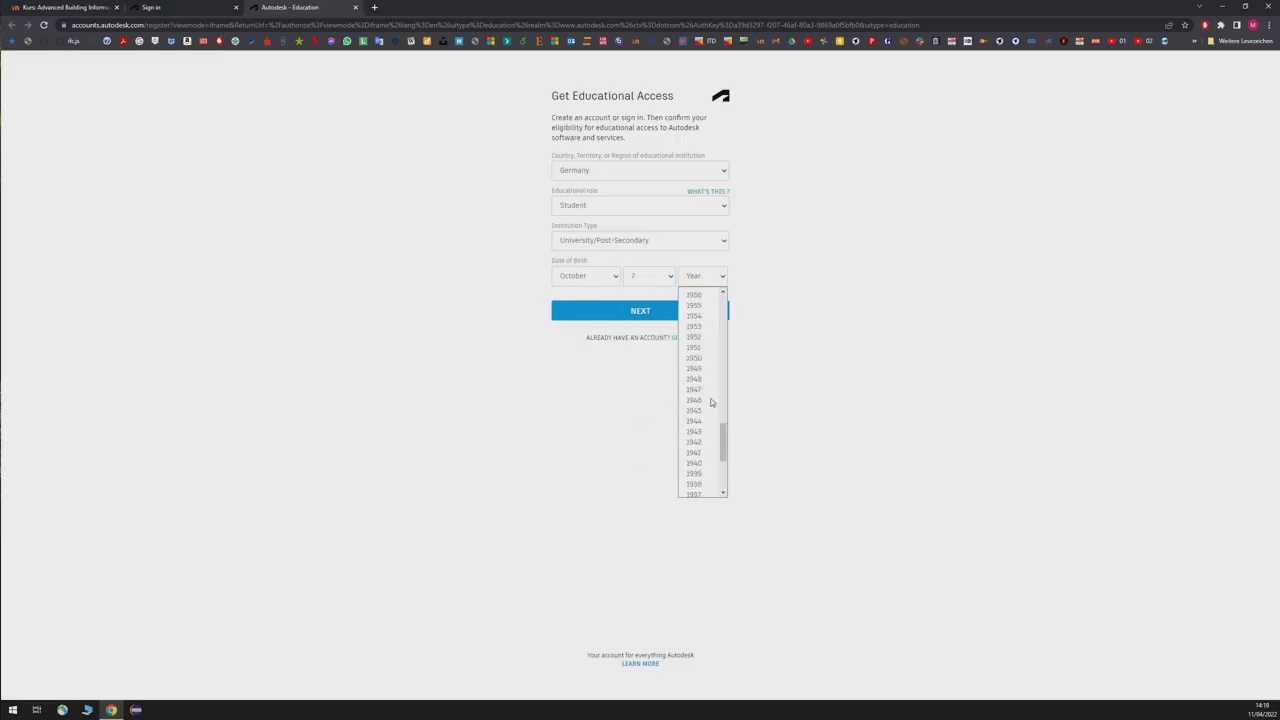
pyautogui.scroll(9, 711, 402)
pyautogui.click(711, 363)
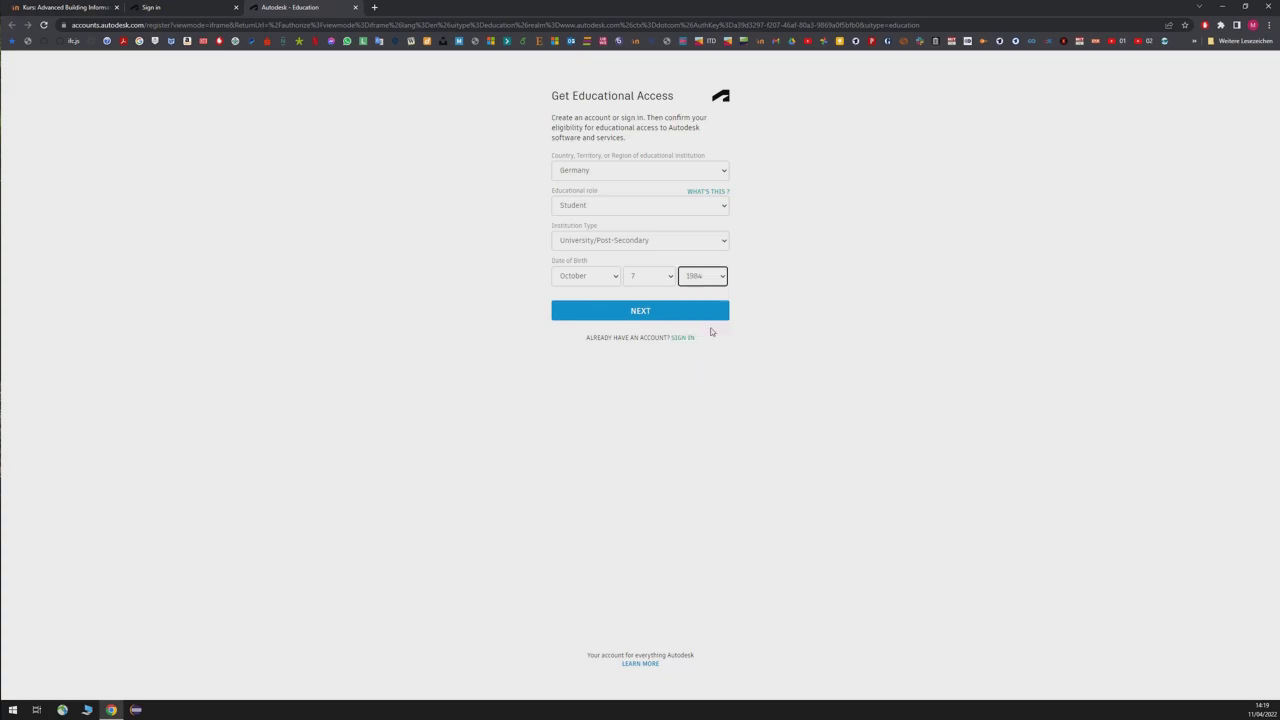
pyautogui.click(654, 312)
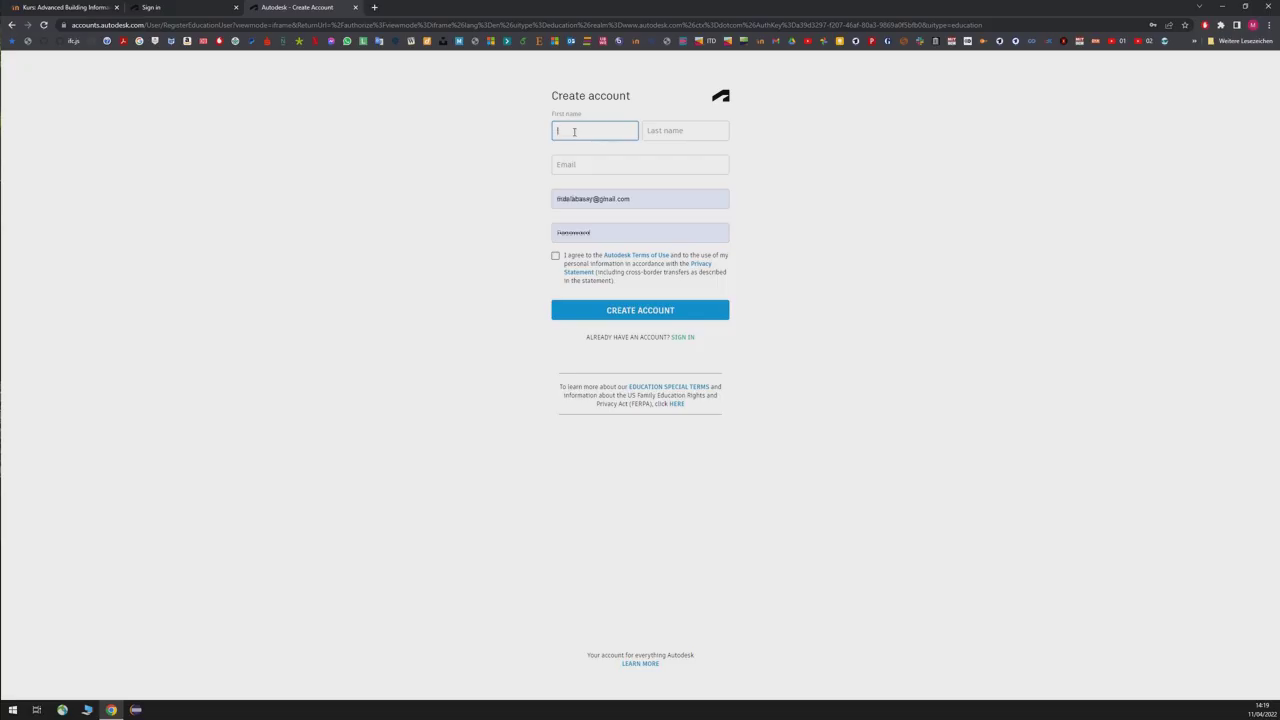
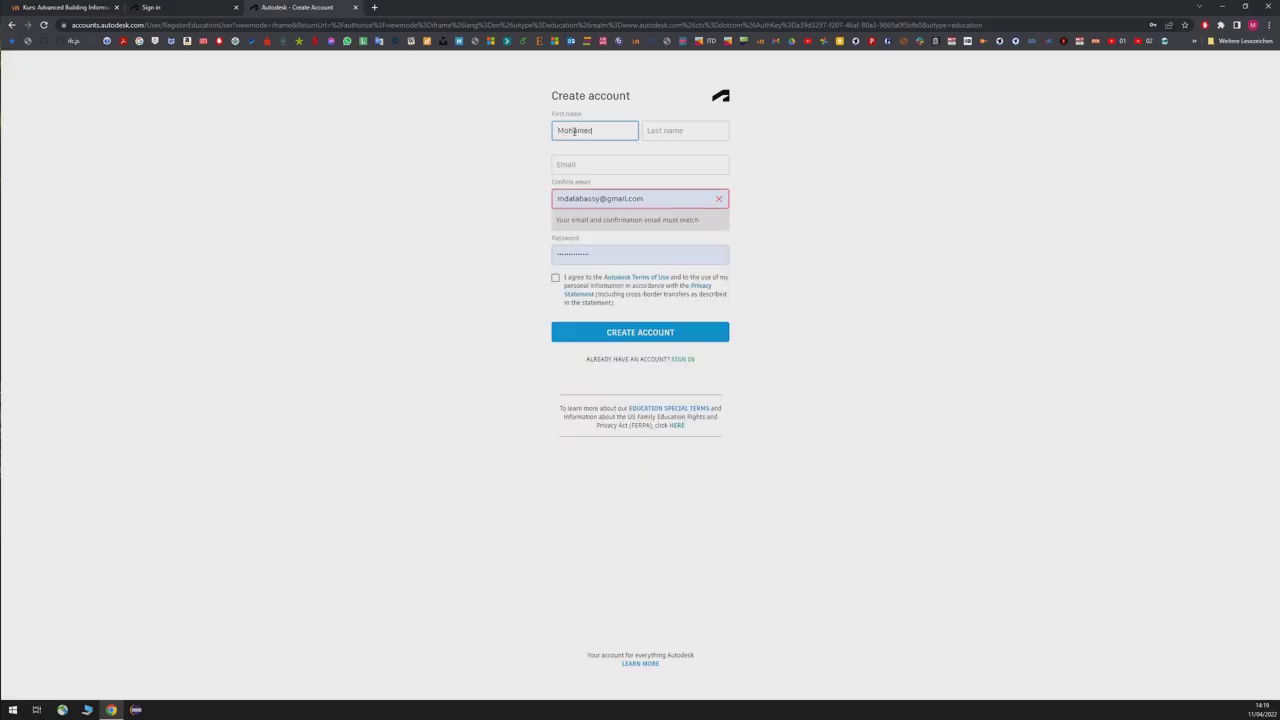
# Enter the user's first and last name in the Create account form
pyautogui.click(665, 139)
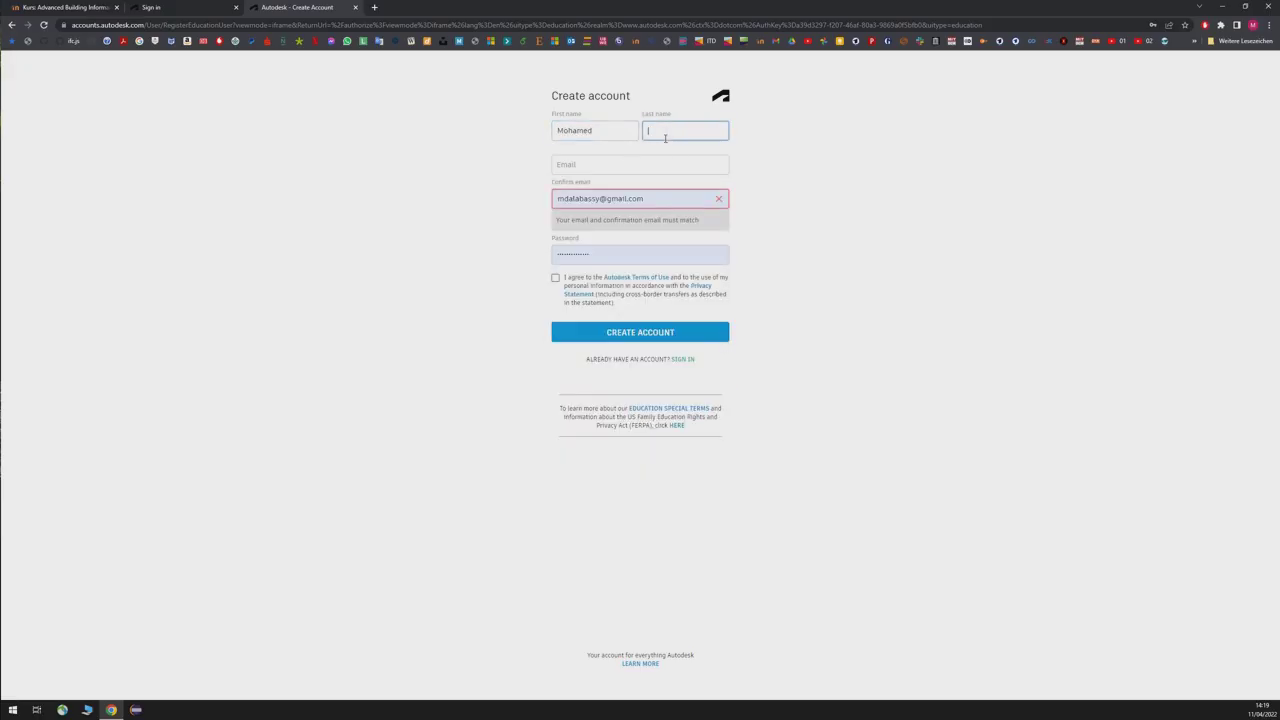
# Clear the prefilled confirmation e-mail and agree to the Autodesk Terms of Use
pyautogui.click(617, 161)
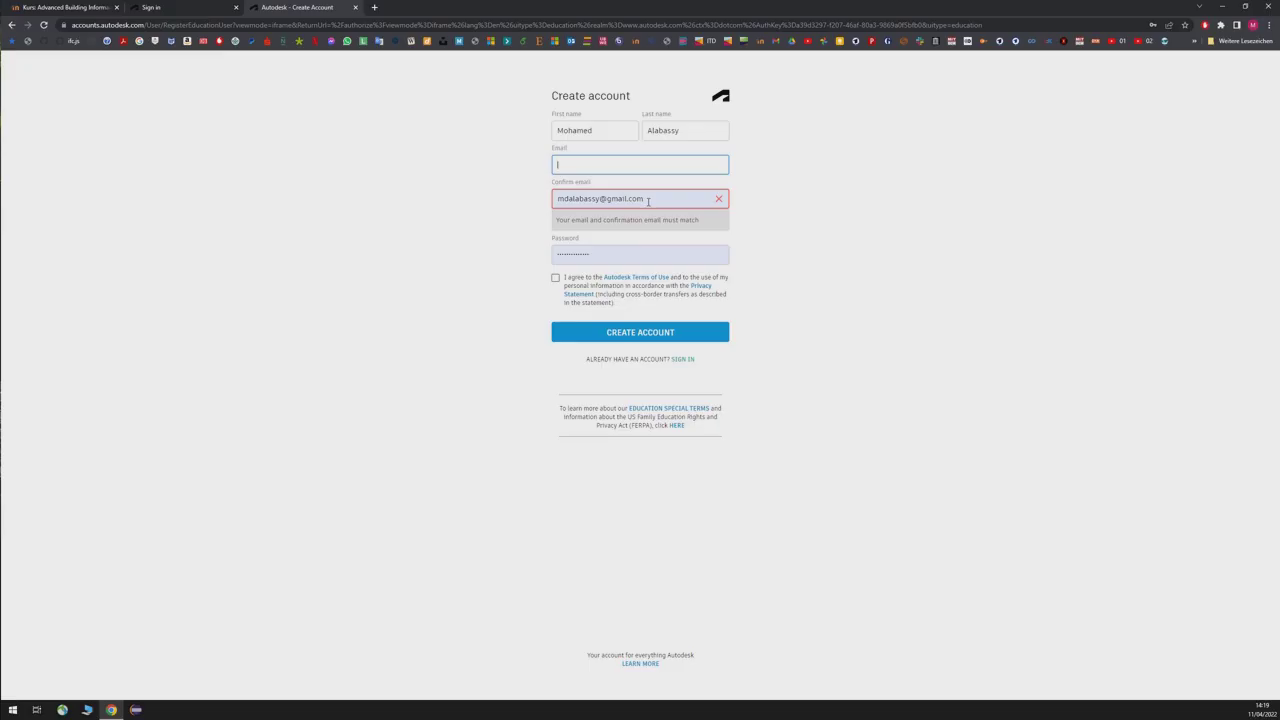
pyautogui.click(647, 201)
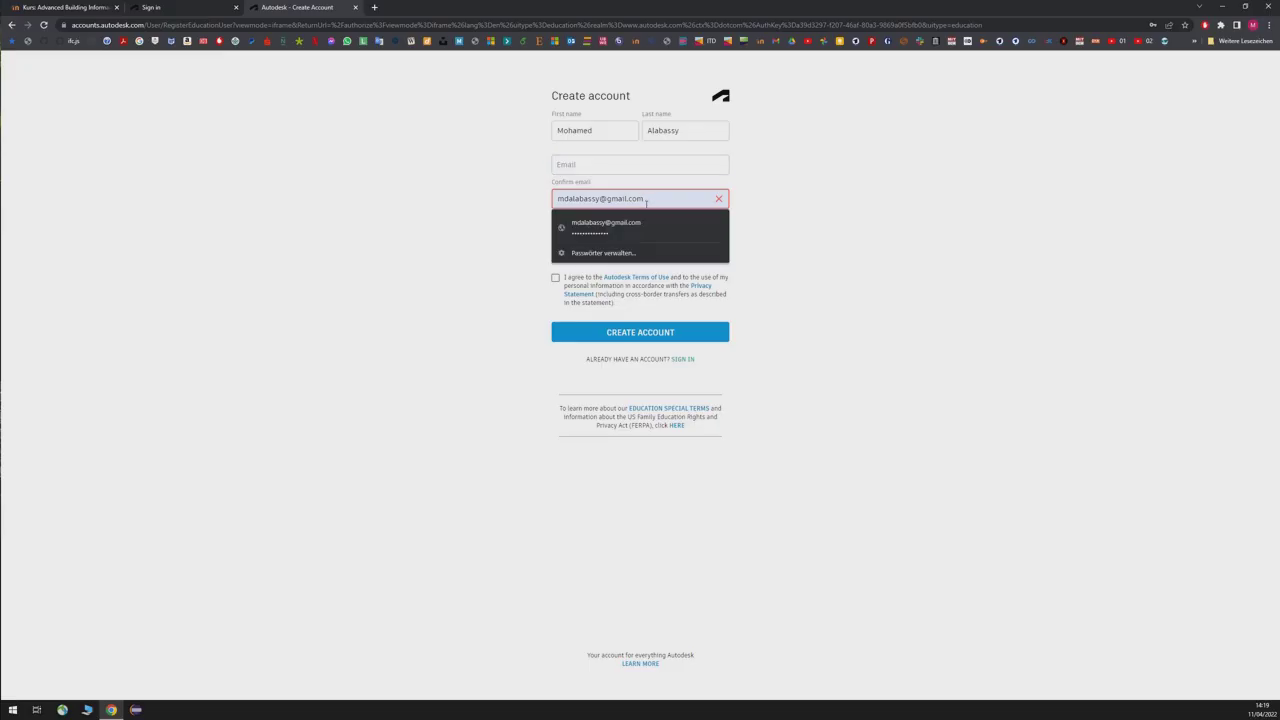
pyautogui.moveTo(646, 203); pyautogui.dragTo(490, 191)
pyautogui.press('BackSpace')
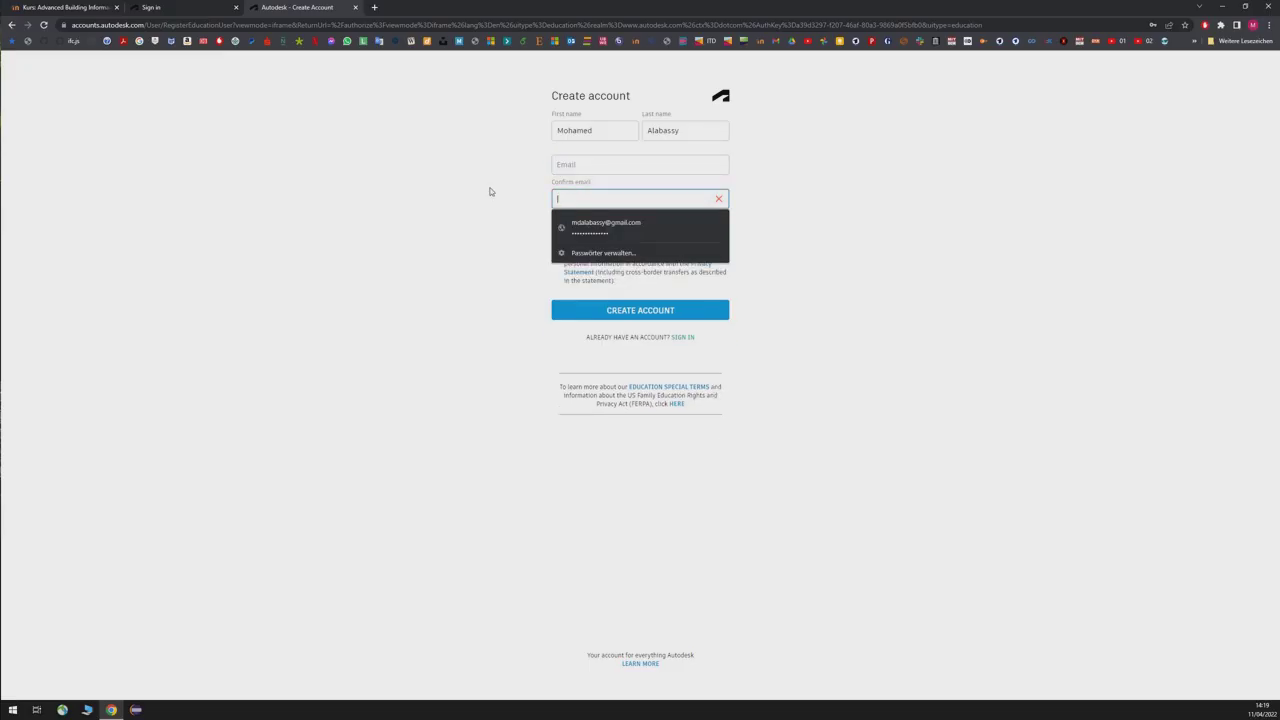
pyautogui.click(489, 192)
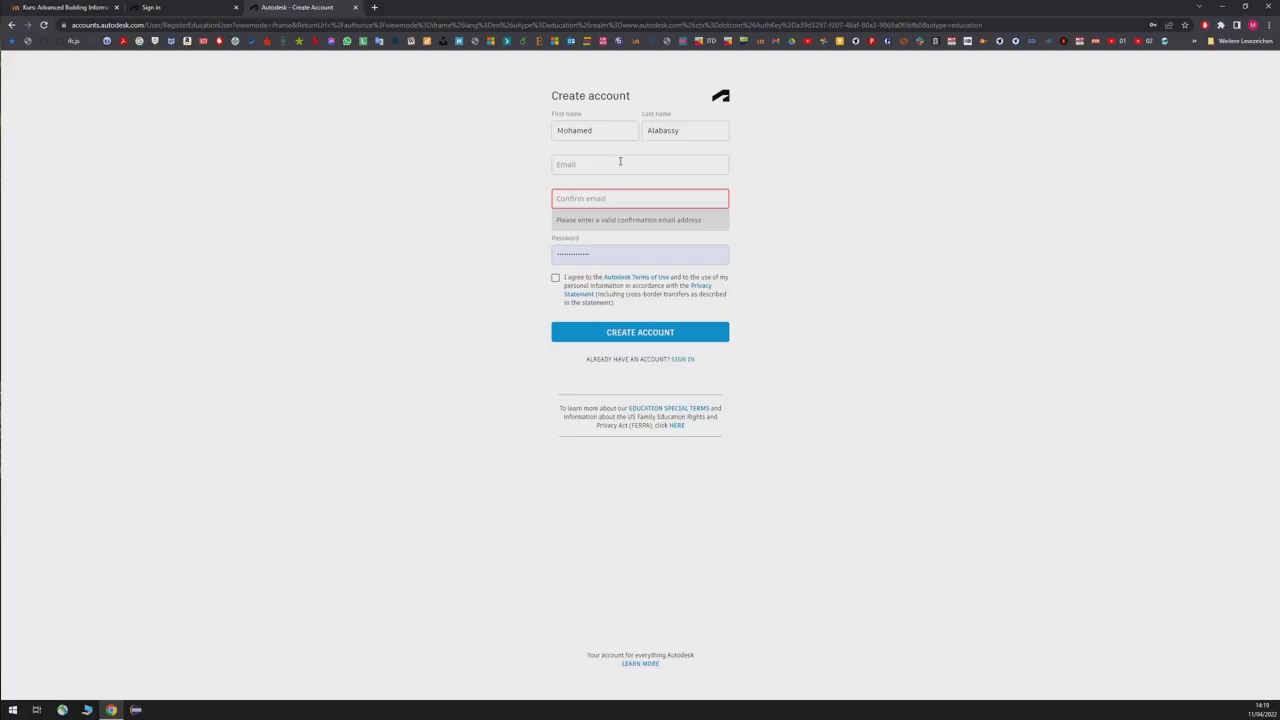
pyautogui.click(603, 257)
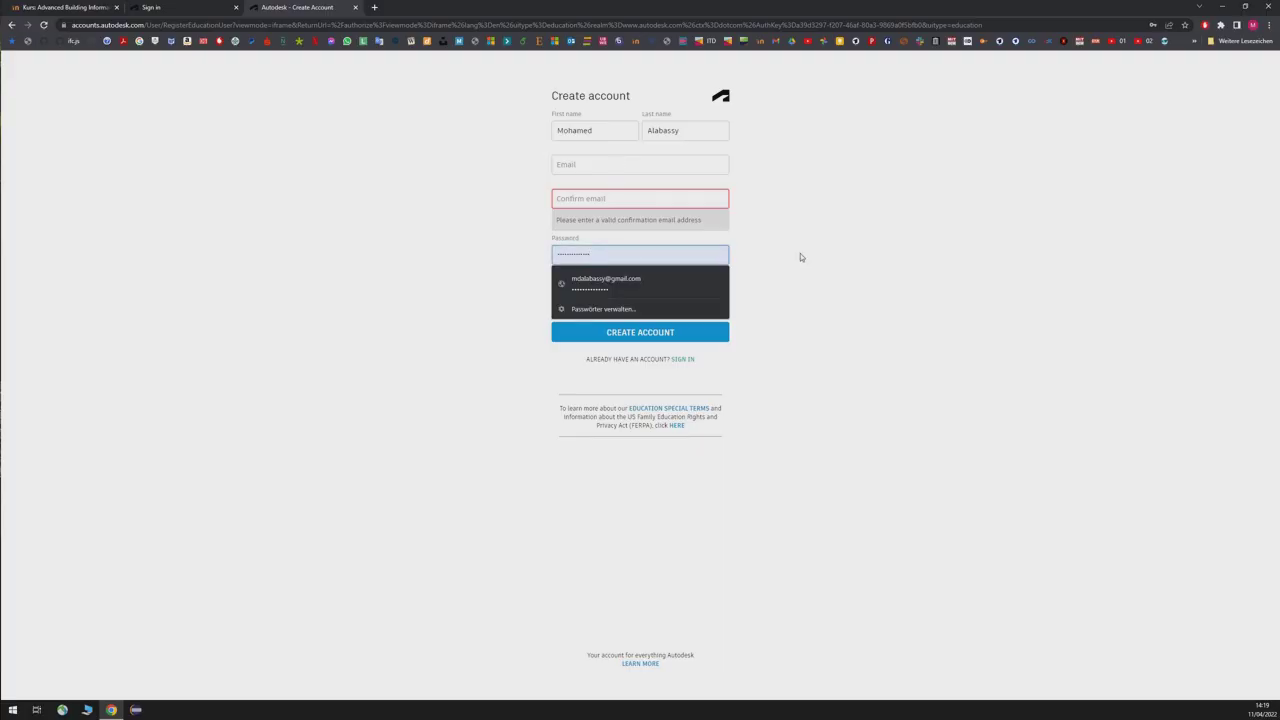
pyautogui.click(556, 277)
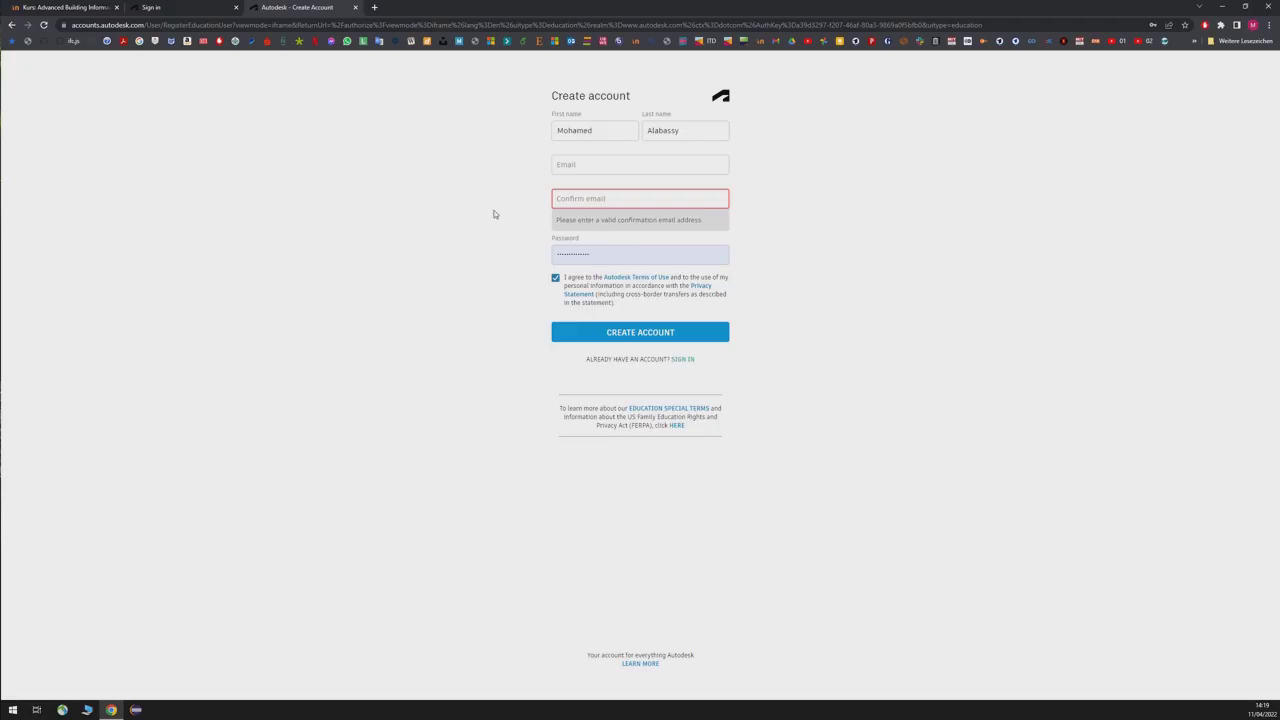
# Close the account-creation tab, sign in with saved credentials, and enter the 6-digit authenticator code
pyautogui.click(169, 12)
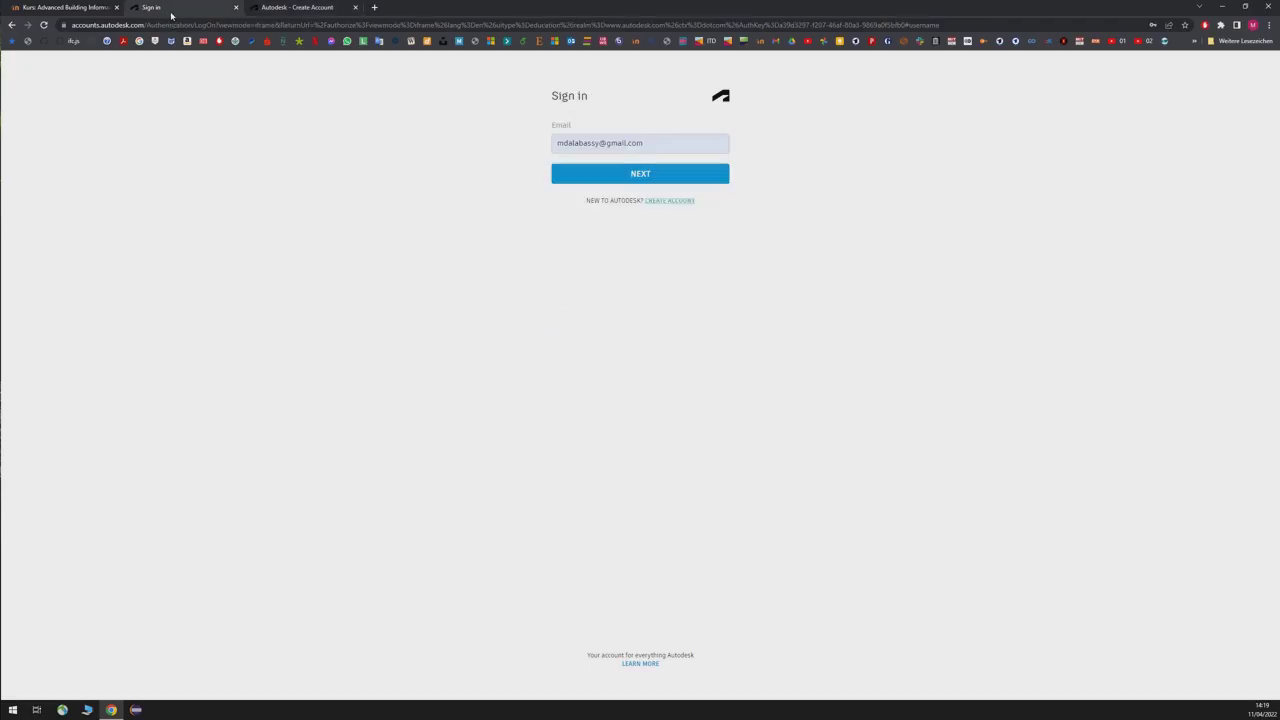
pyautogui.click(355, 8)
pyautogui.click(574, 183)
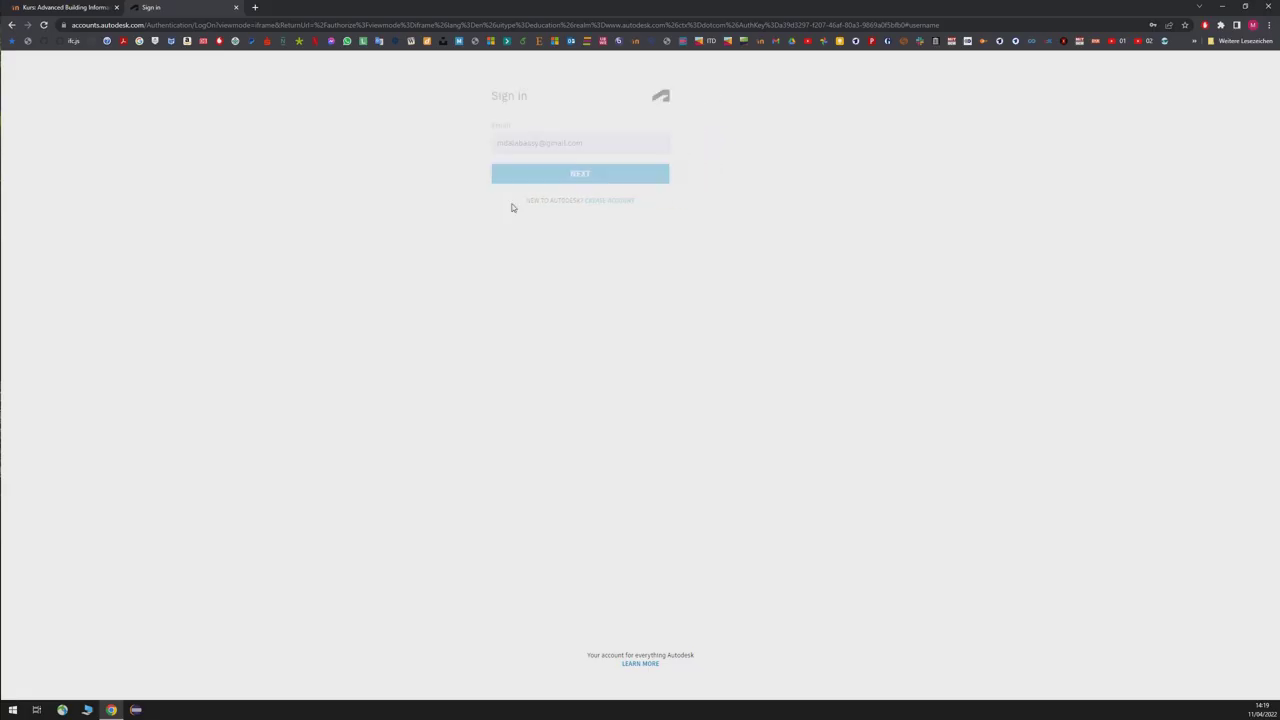
pyautogui.click(610, 208)
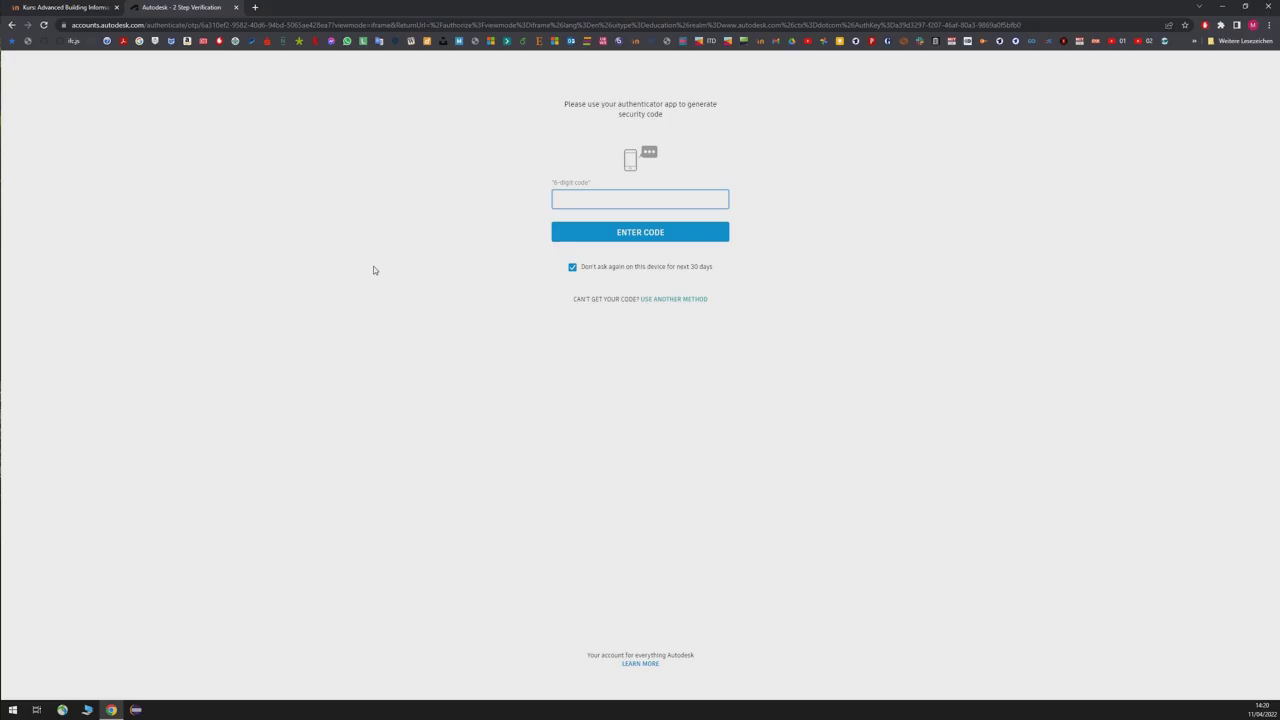
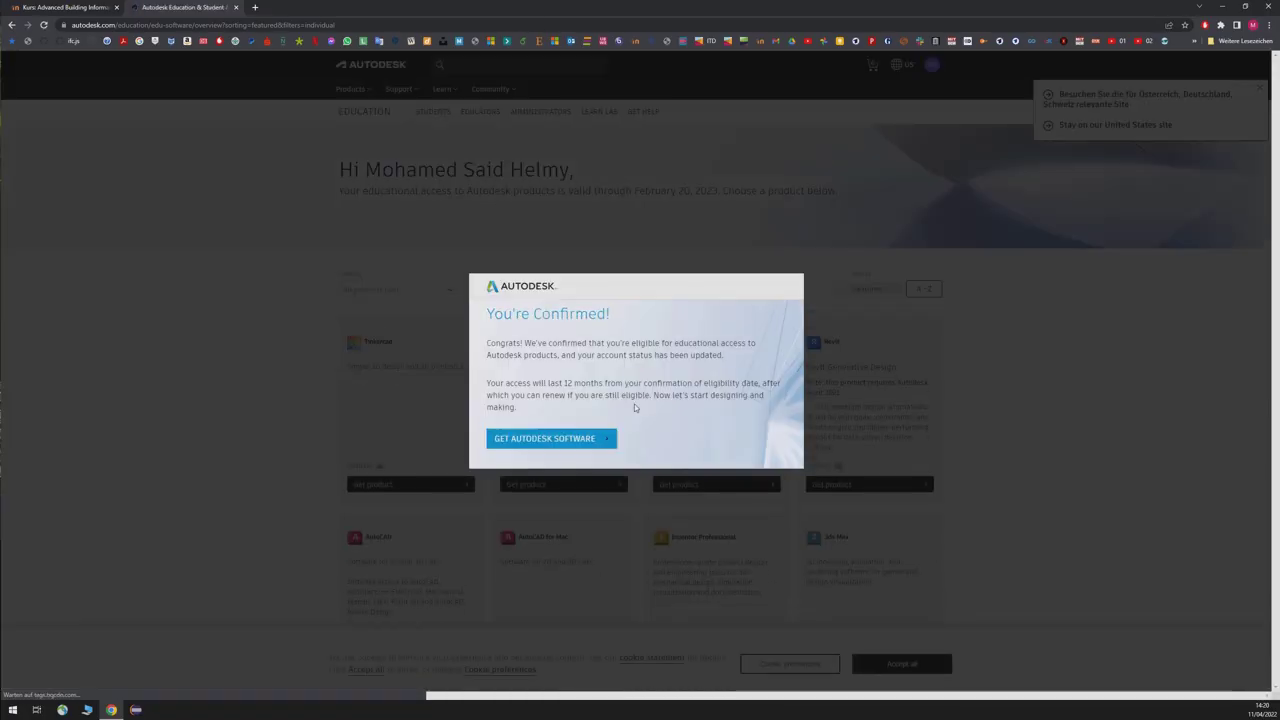
# Choose GET AUTODESK SOFTWARE on the You're Confirmed popup
pyautogui.click(555, 439)
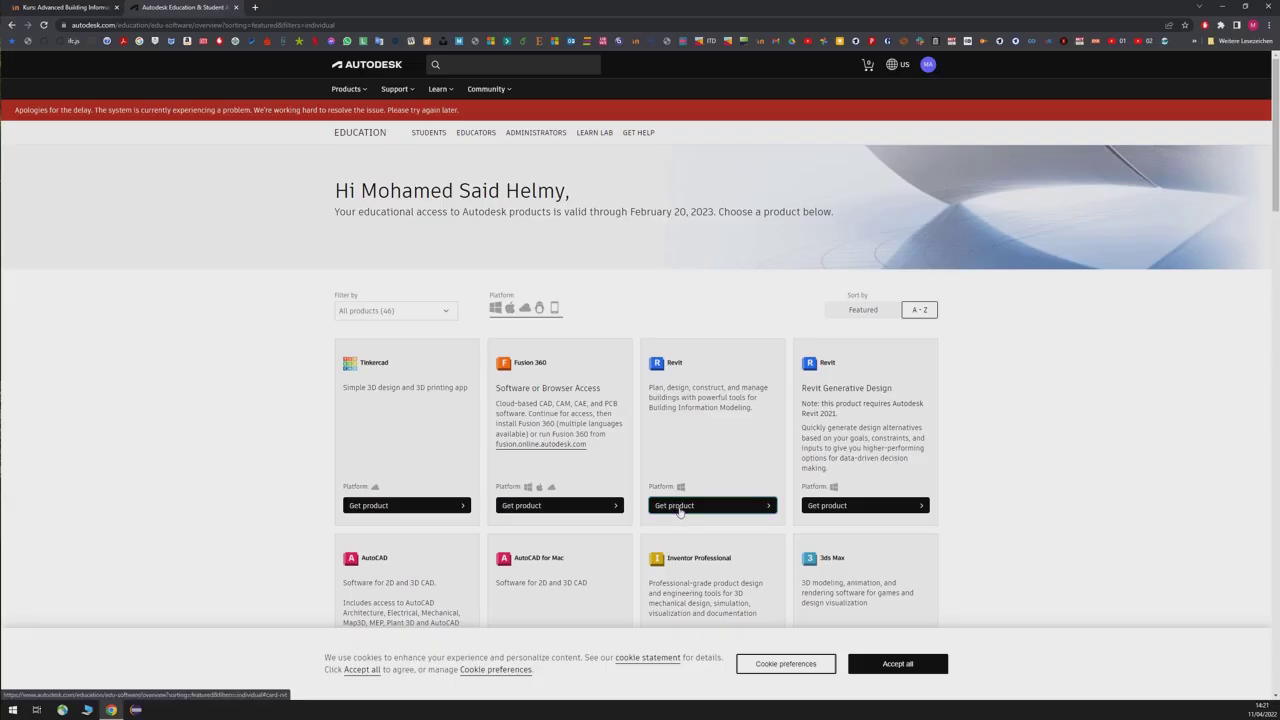
# Set Revit to version 2022 with English language and show the install choices
pyautogui.click(678, 507)
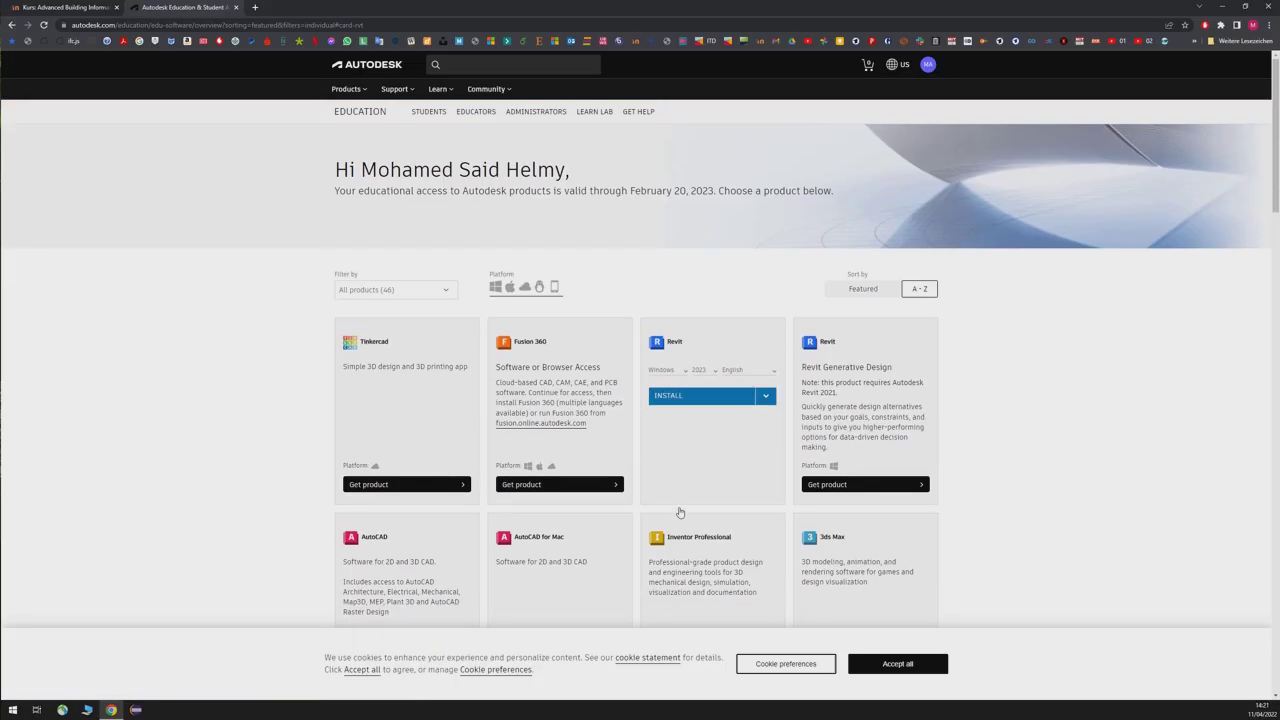
pyautogui.click(767, 396)
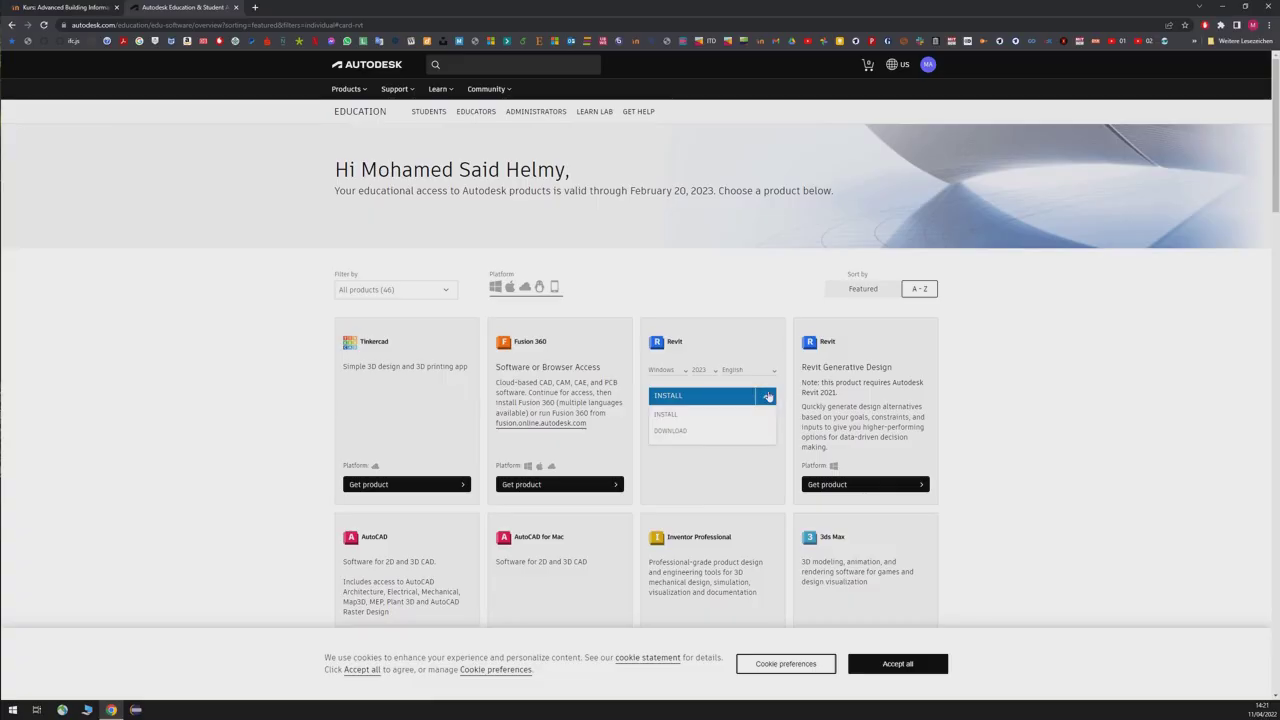
pyautogui.click(704, 370)
pyautogui.click(704, 370)
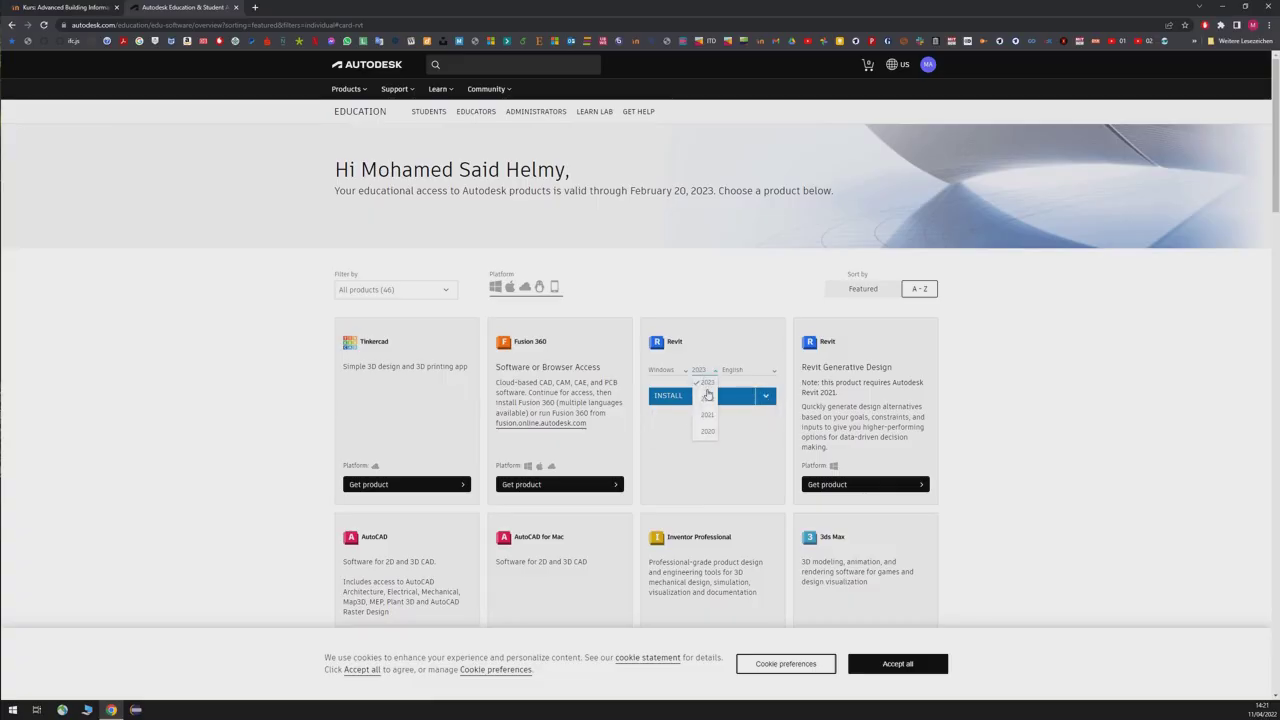
pyautogui.click(707, 398)
pyautogui.click(745, 371)
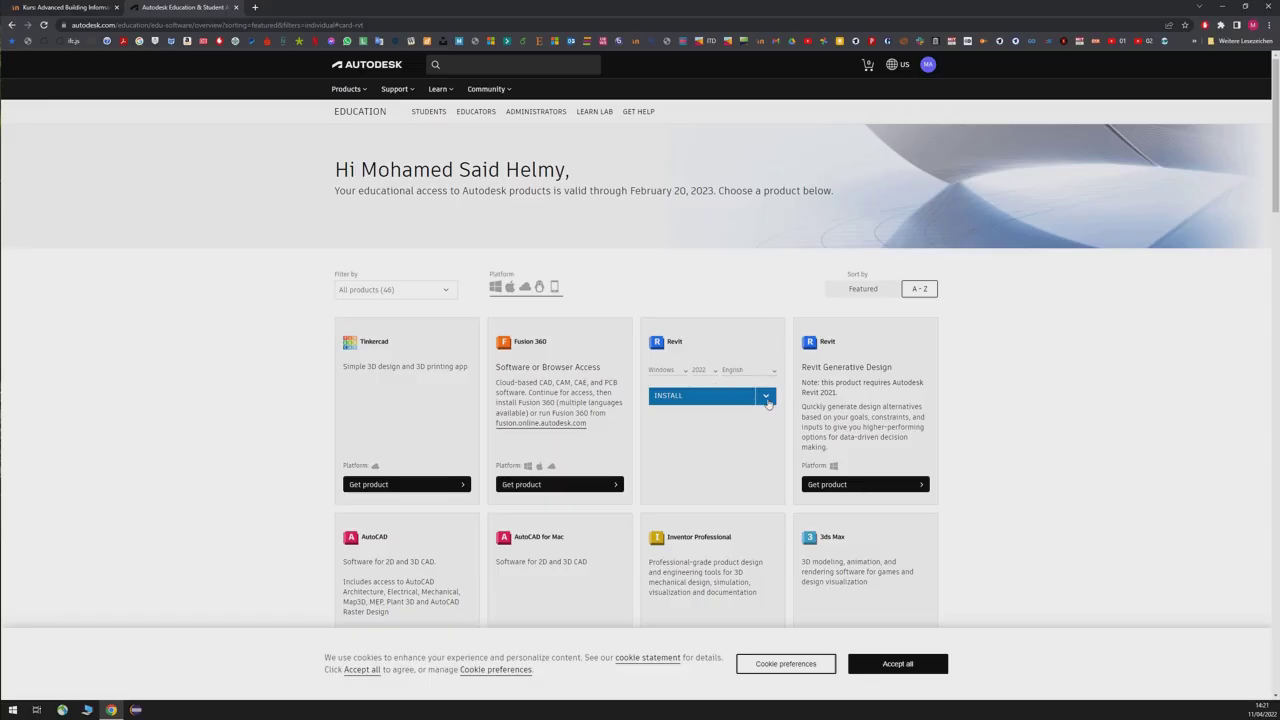
pyautogui.click(766, 398)
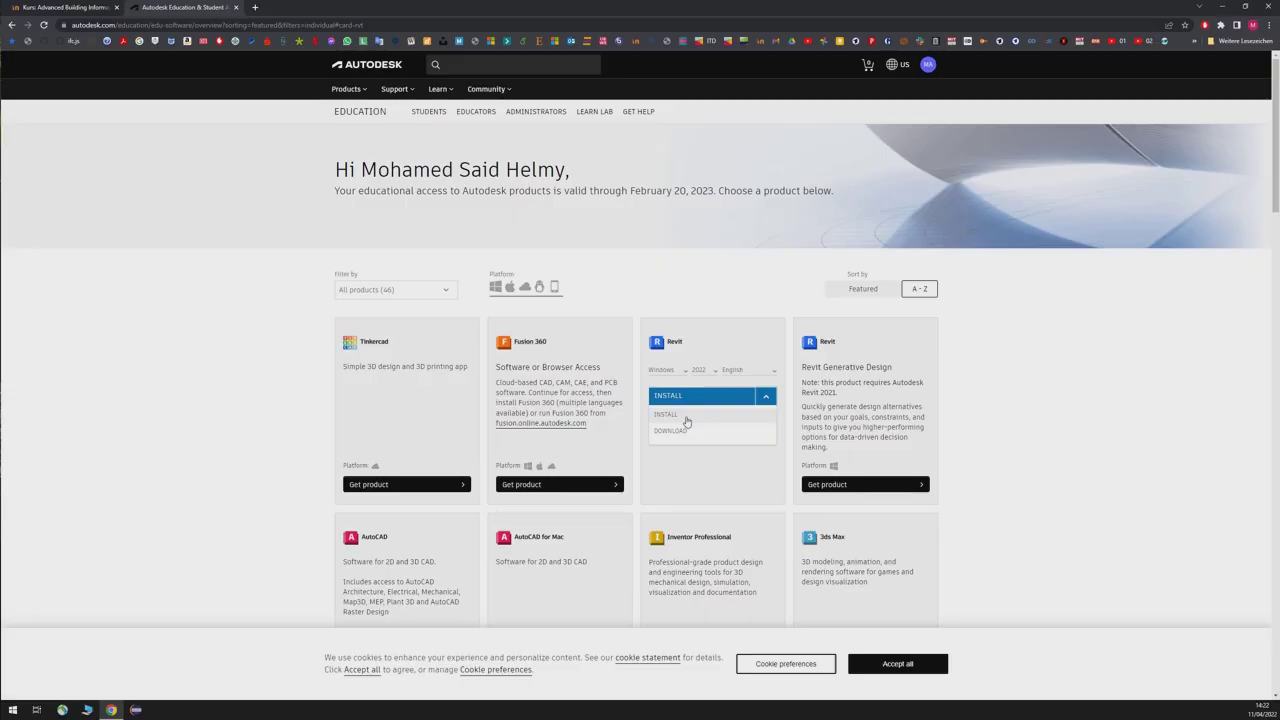
# Choose INSTALL, accept the terms, and save the Revit 2022 installer to Downloads
pyautogui.click(686, 416)
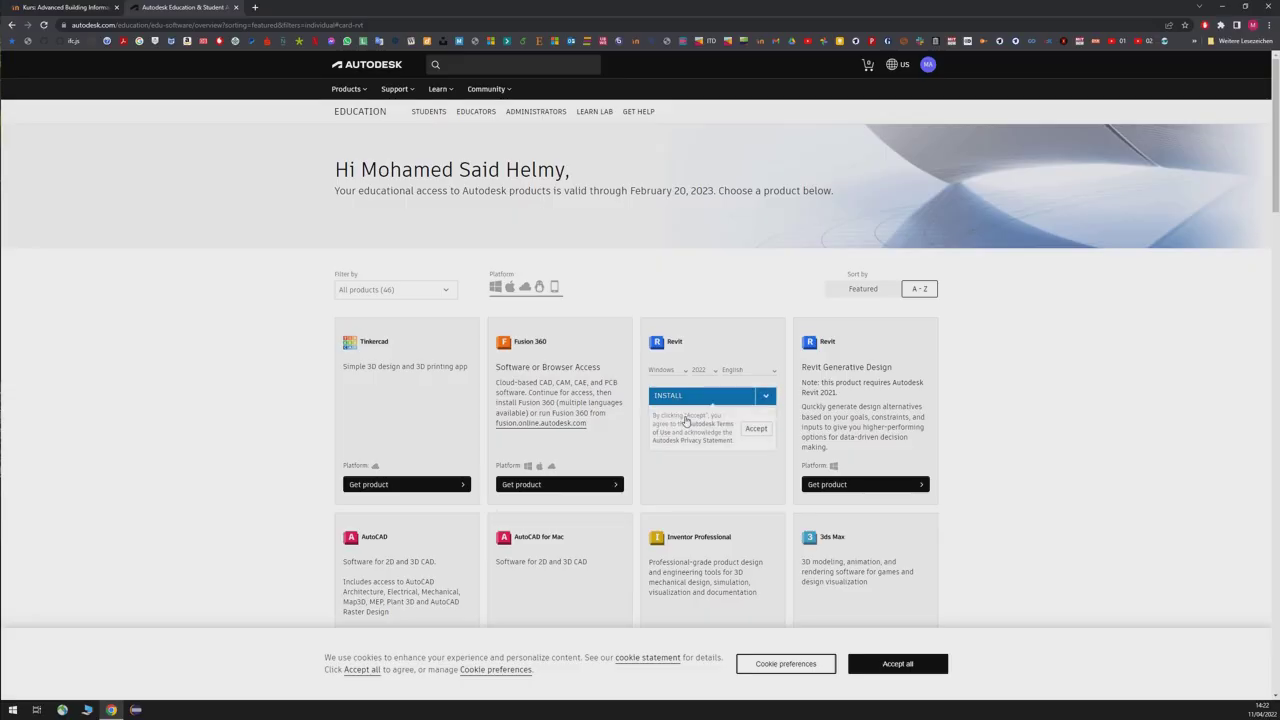
pyautogui.click(755, 429)
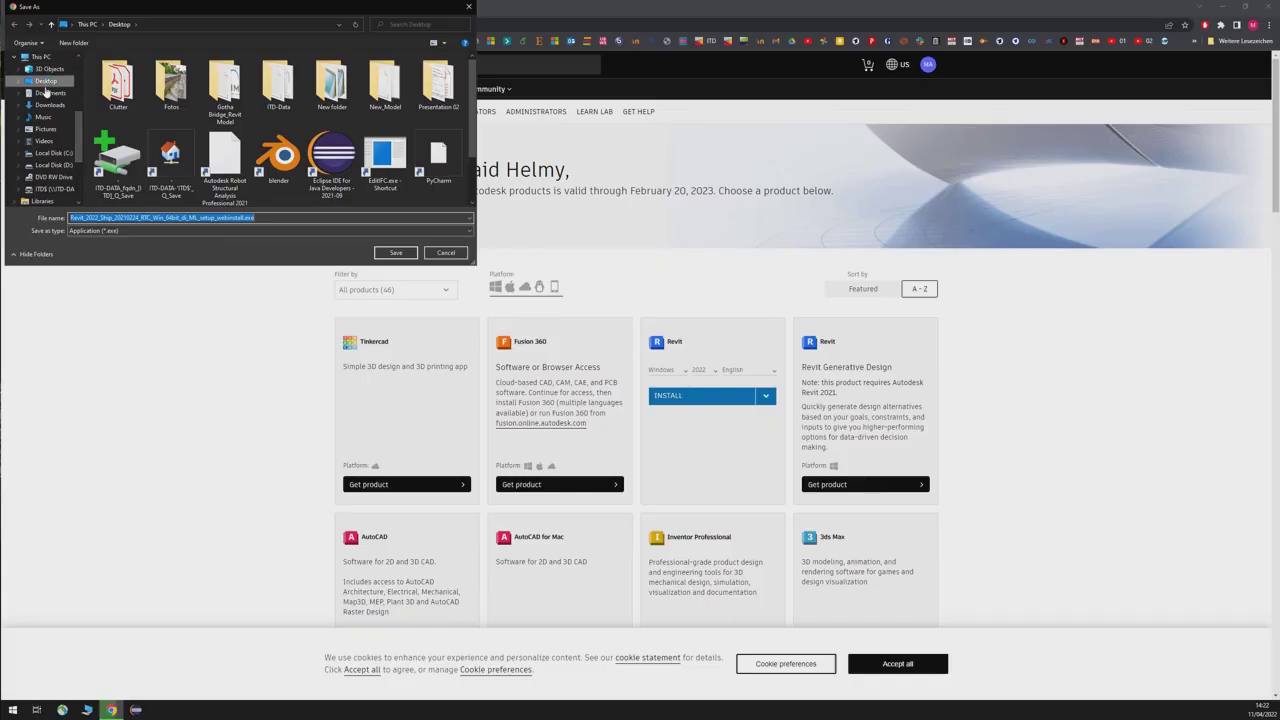
pyautogui.click(50, 104)
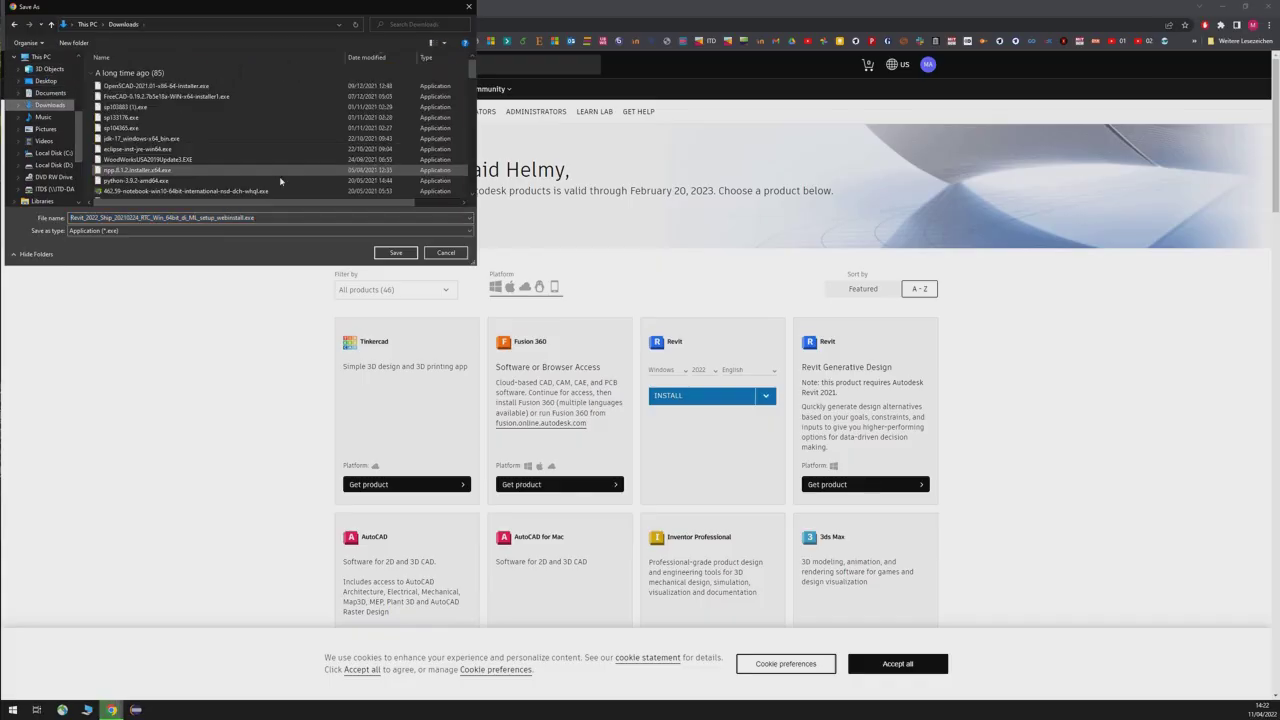
pyautogui.click(396, 253)
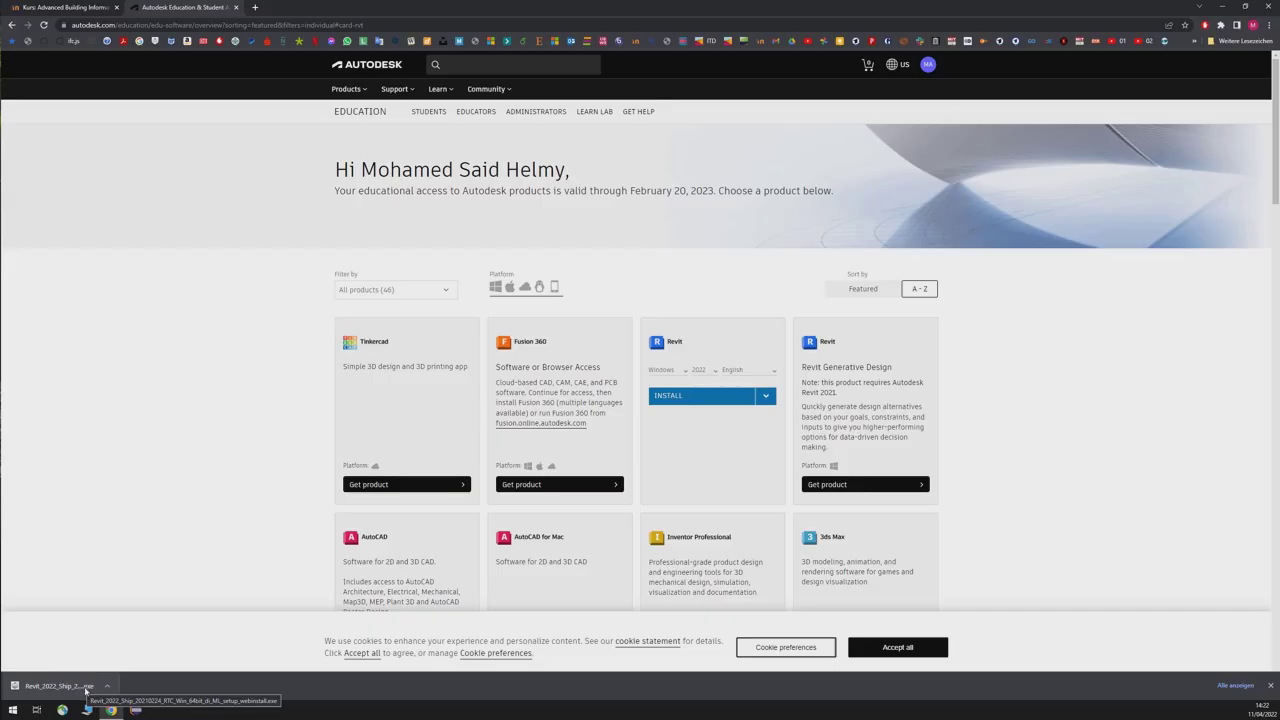
# Run the downloaded Revit_2022 installer and move the Autodesk Install window to the centre
pyautogui.click(86, 689)
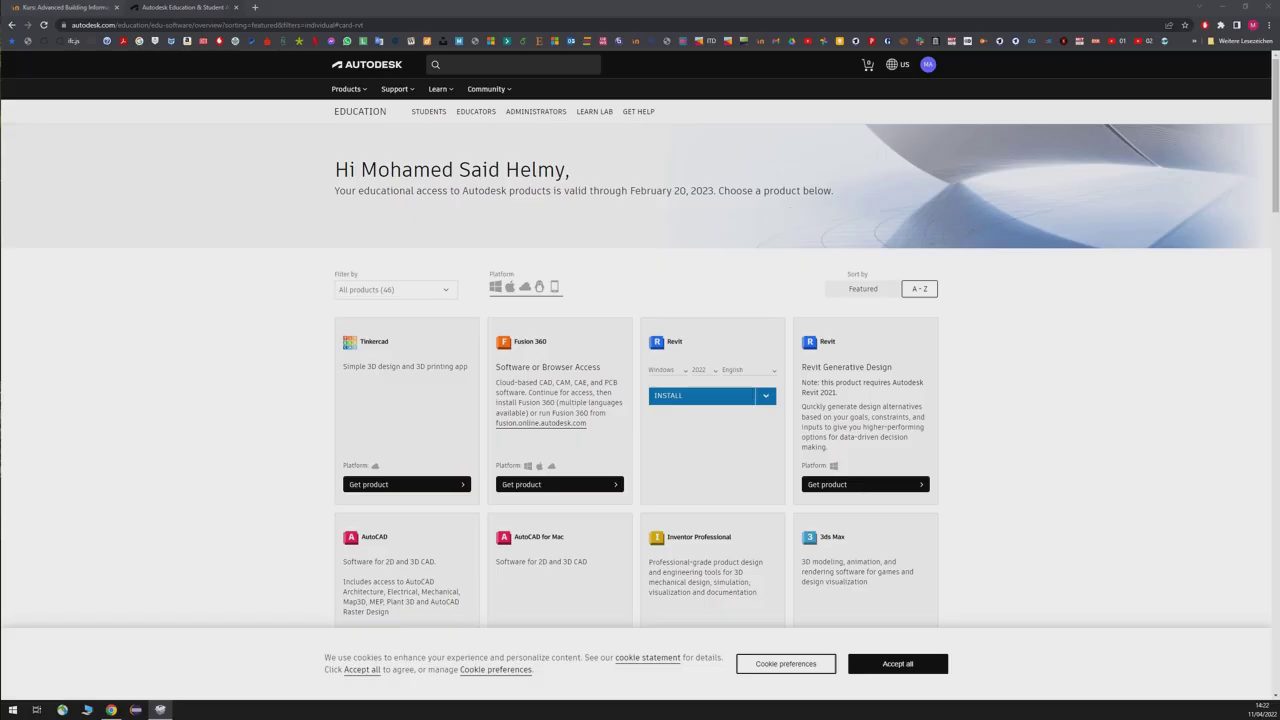
pyautogui.moveTo(1154, 190); pyautogui.dragTo(757, 210)
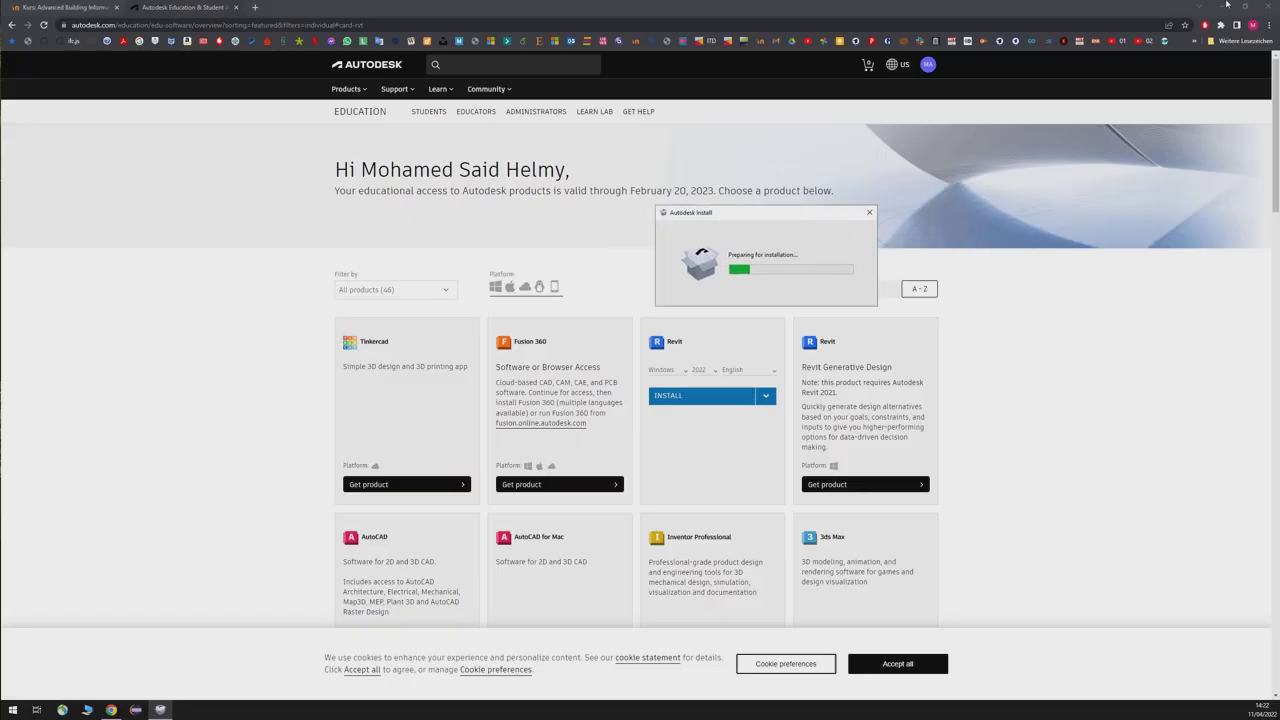
# Minimize Chrome and reposition the Autodesk Install window while it prepares Revit 2022
pyautogui.click(1227, 5)
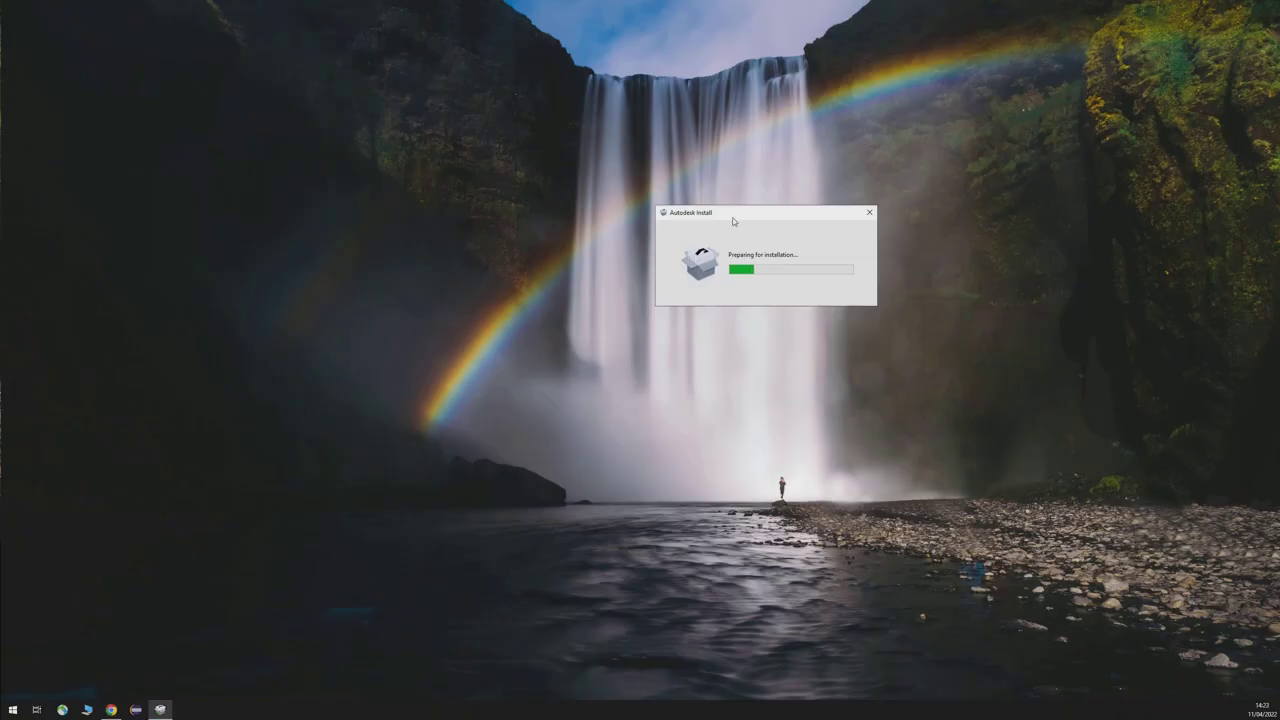
pyautogui.moveTo(736, 217); pyautogui.dragTo(663, 240)
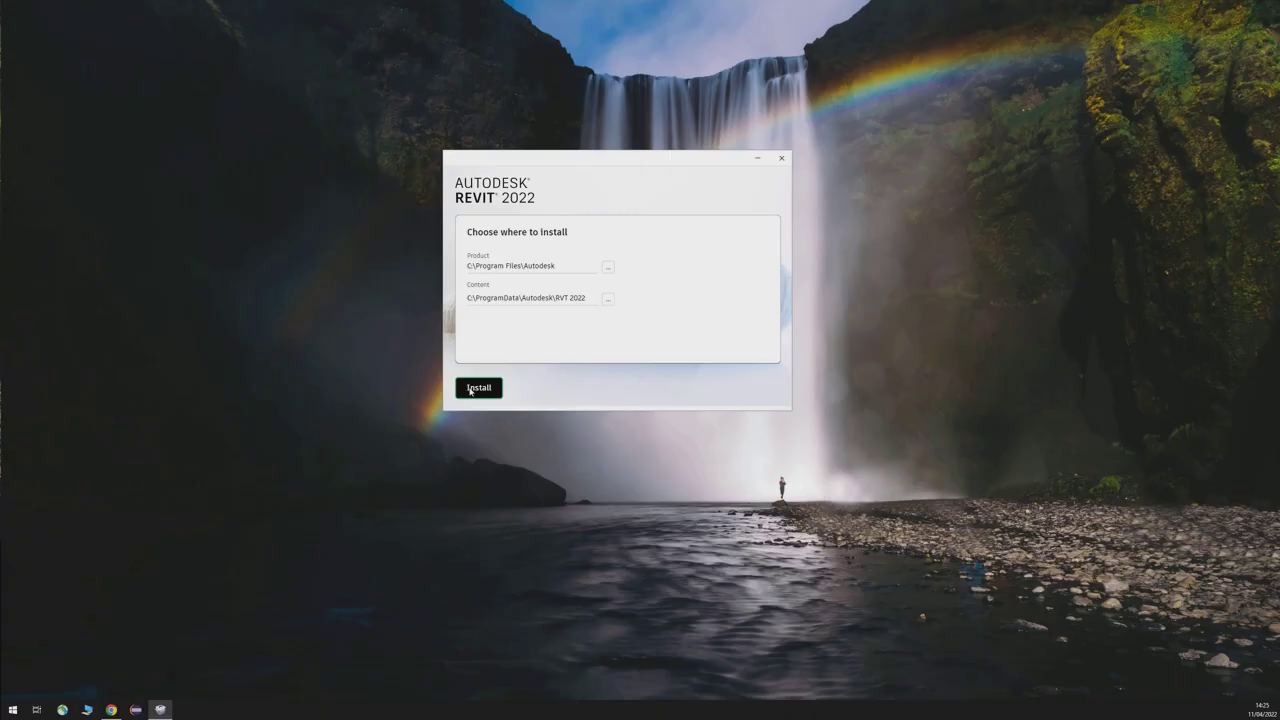
# Install Revit 2022 into the default Autodesk folders and continue past 'Install complete'
pyautogui.click(470, 391)
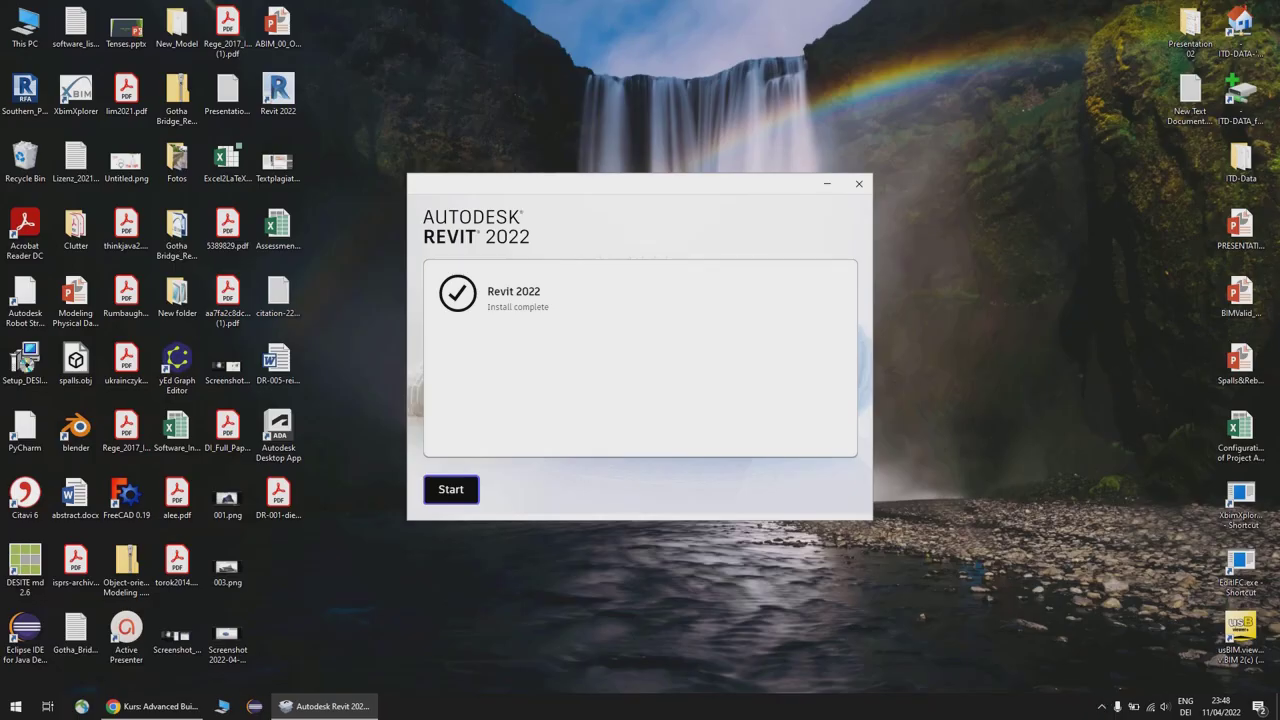
pyautogui.press('Return')
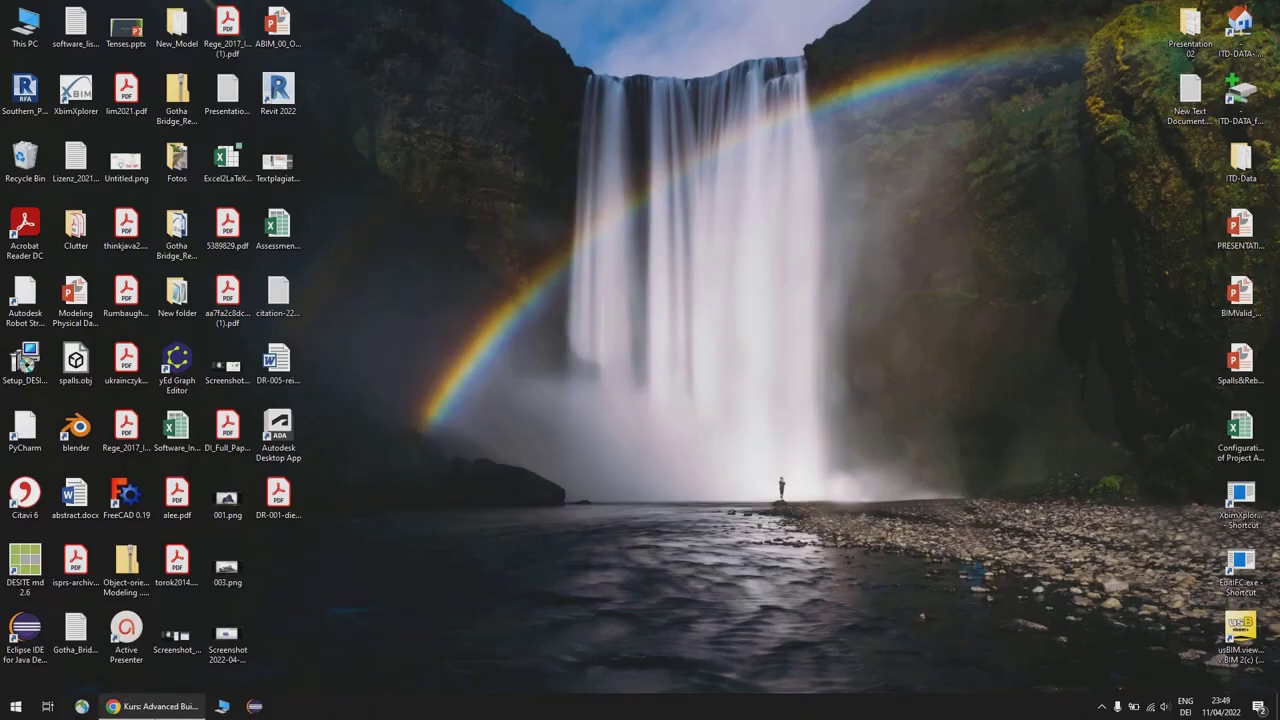
# In the Advanced Building Information Modelling SoSe2022 course's Organisation section, open the Revit 2022 libraries link
pyautogui.click(155, 706)
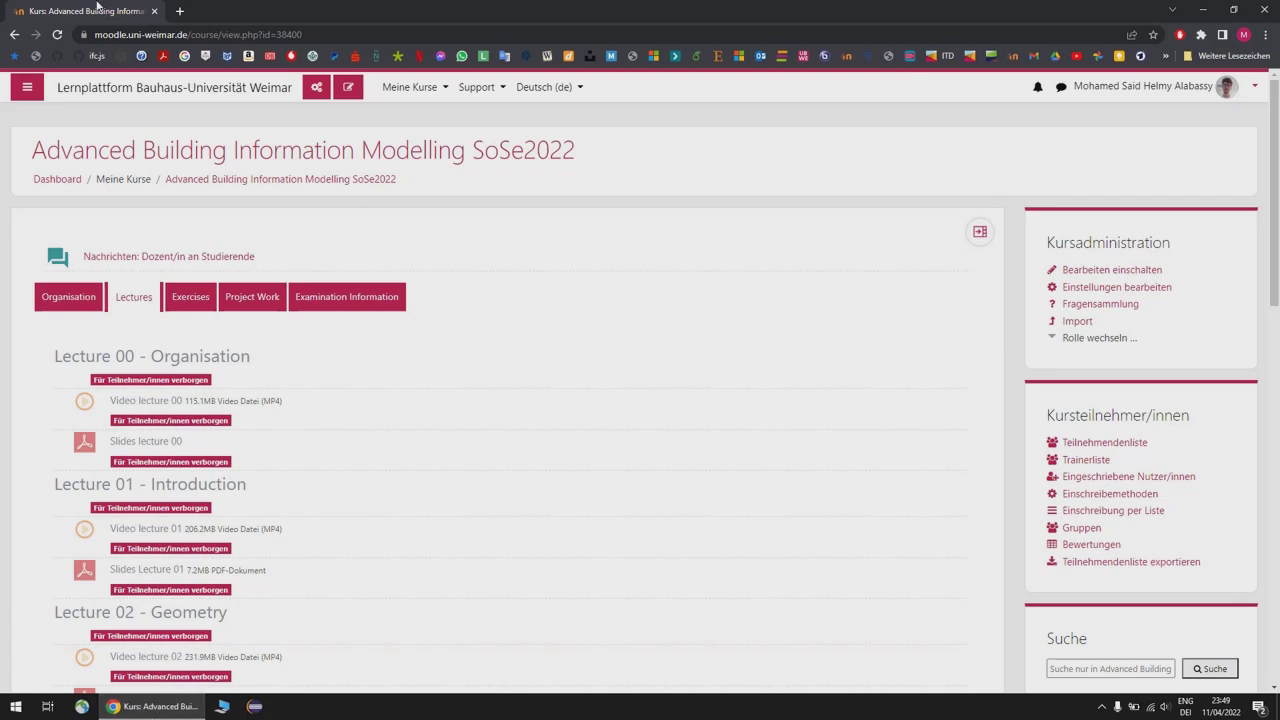
pyautogui.click(58, 179)
pyautogui.click(146, 252)
pyautogui.click(55, 293)
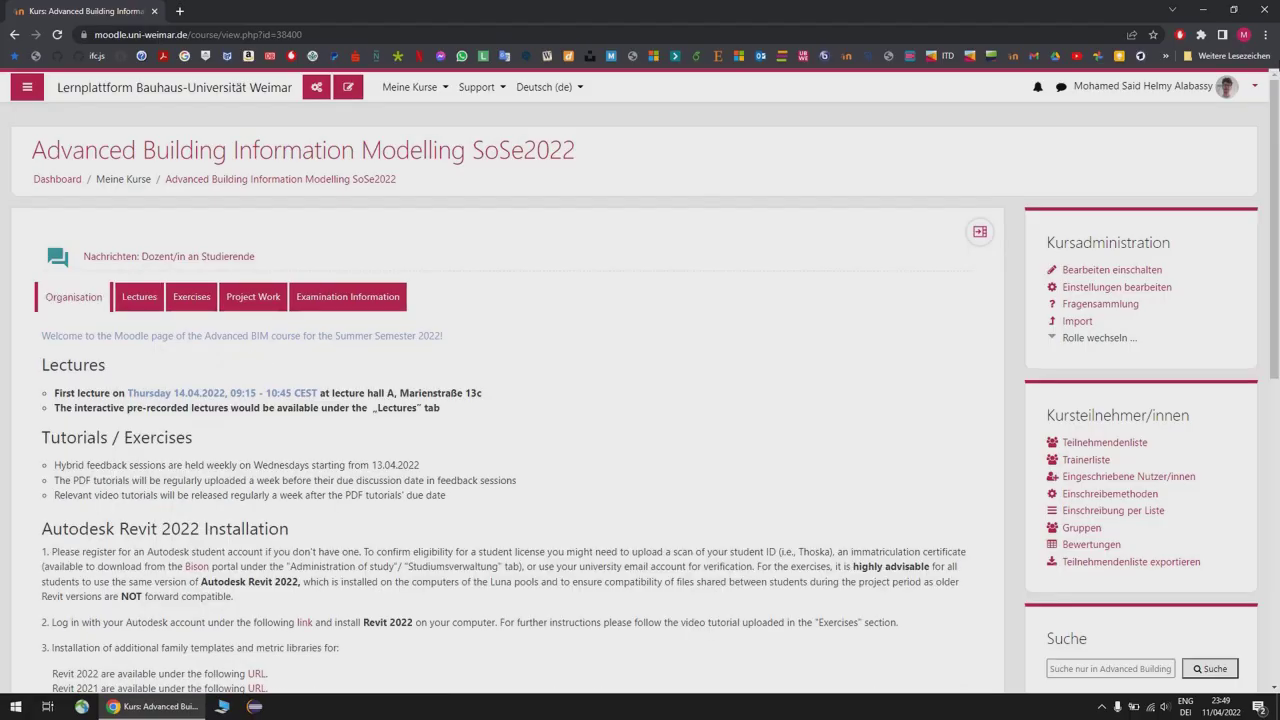
pyautogui.moveTo(1275, 167); pyautogui.dragTo(1271, 307)
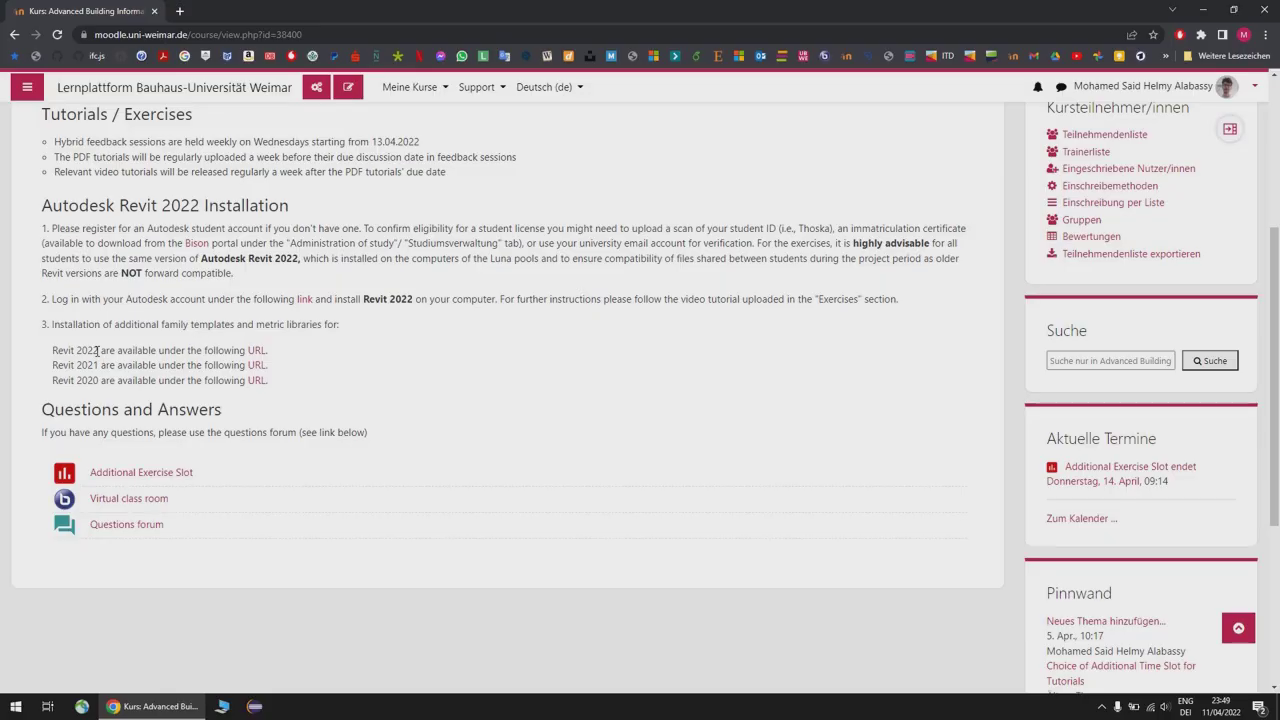
pyautogui.moveTo(76, 349); pyautogui.dragTo(99, 350)
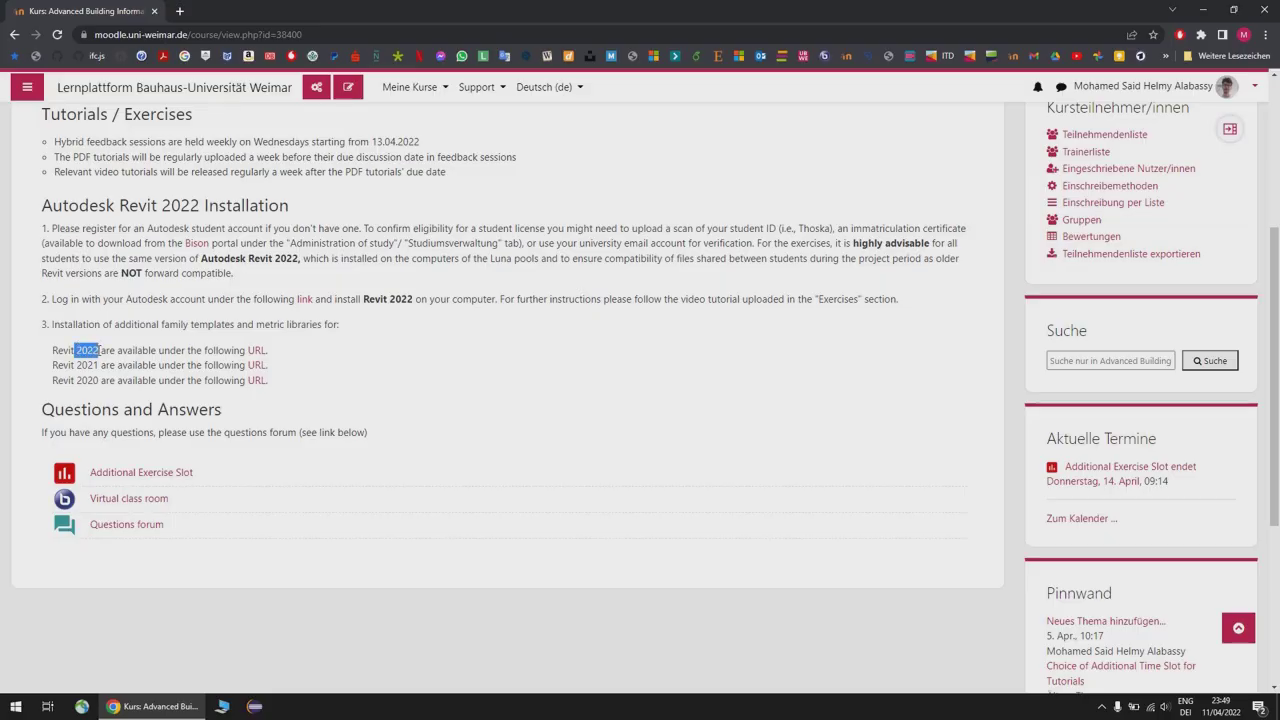
pyautogui.click(258, 351)
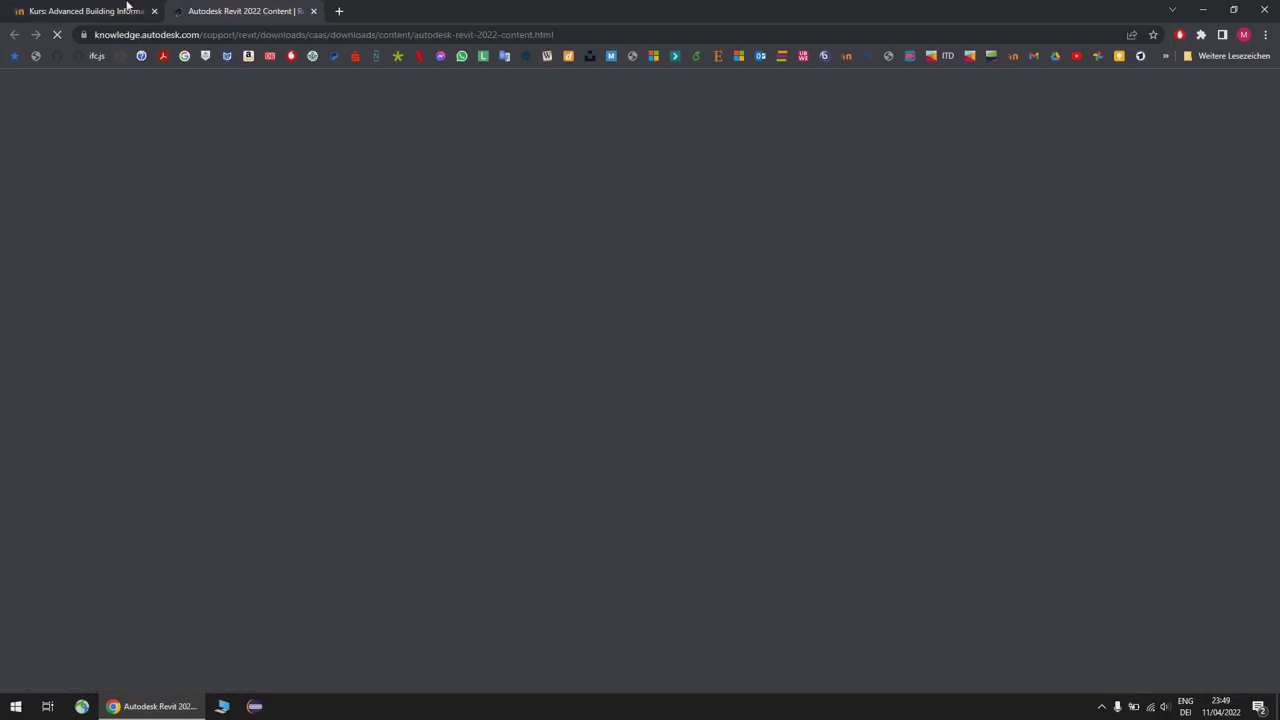
# On the Revit 2022 Content page, start downloading the UK English content pack RVTCPENG.exe
pyautogui.click(126, 9)
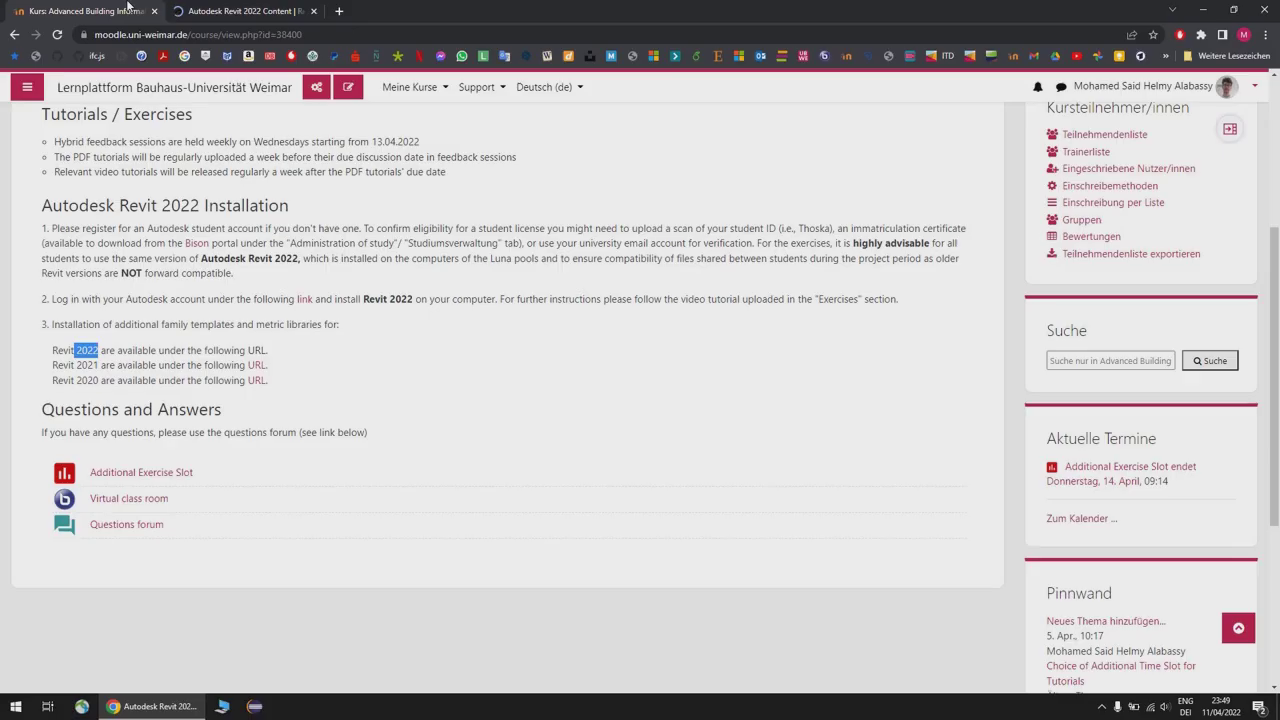
pyautogui.click(230, 372)
pyautogui.click(300, 6)
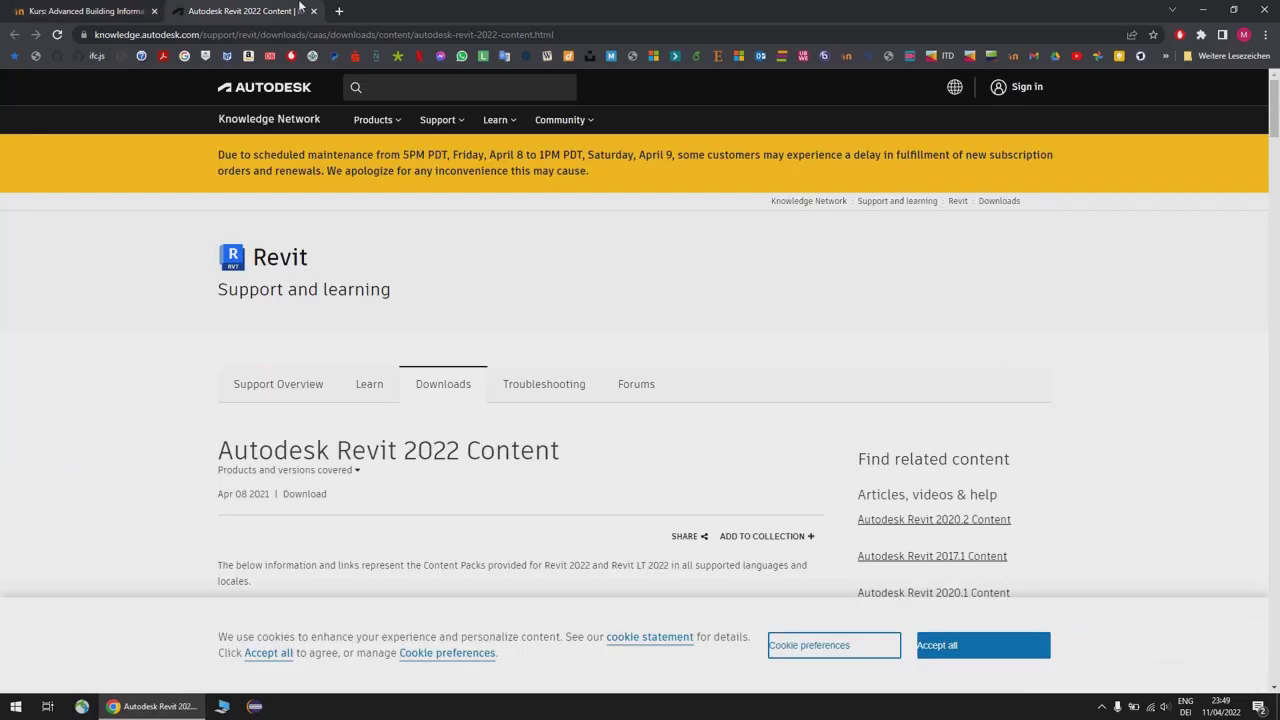
pyautogui.moveTo(1275, 130); pyautogui.dragTo(1276, 247)
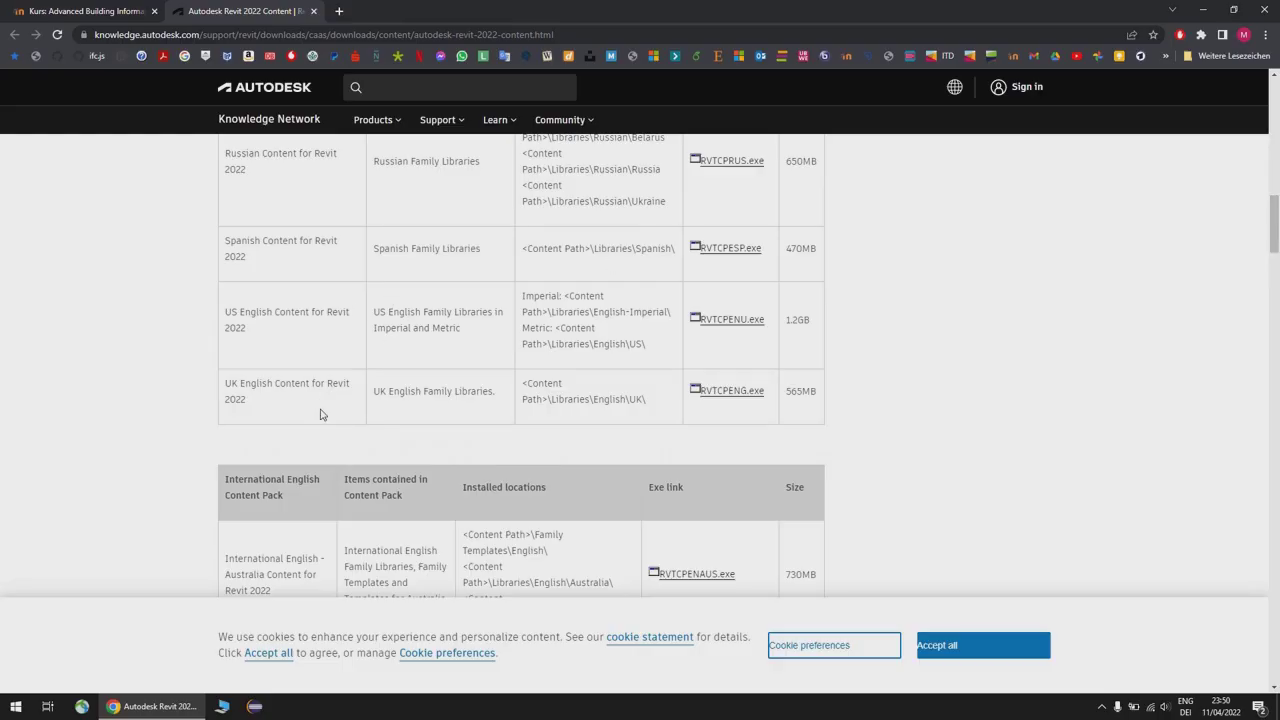
pyautogui.click(740, 391)
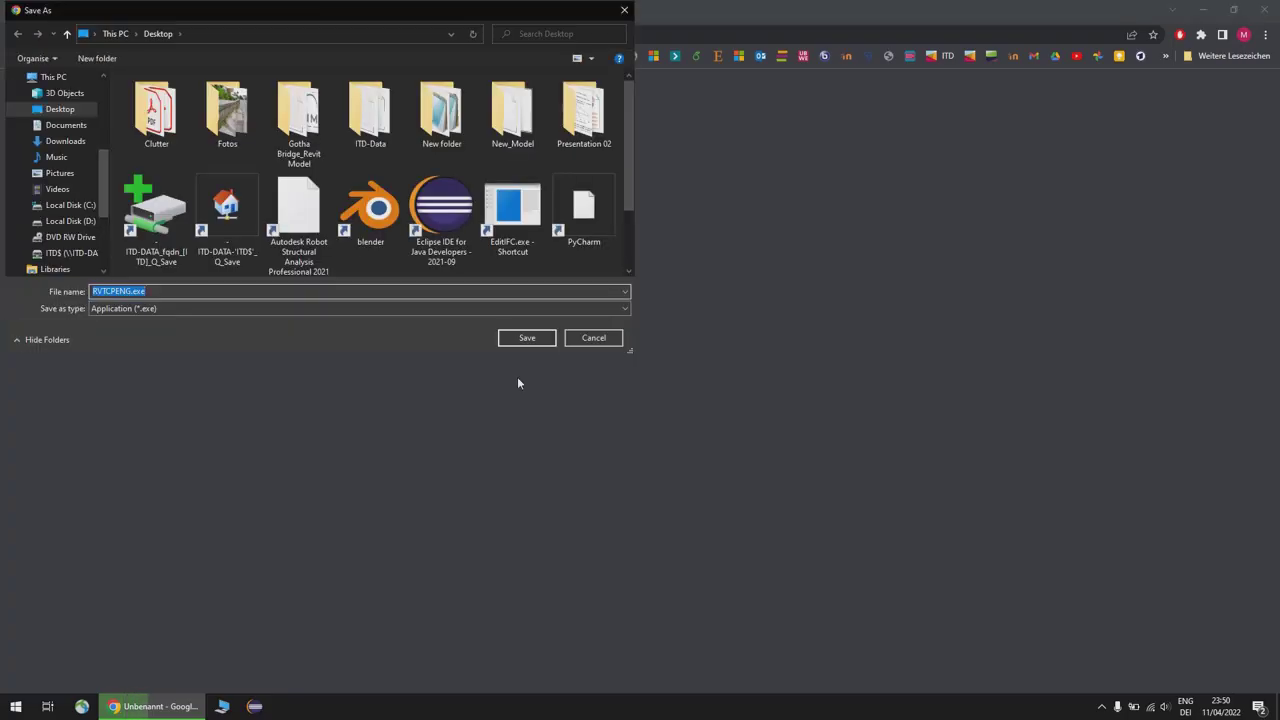
# Save RVTCPENG.exe to the Desktop and close the blank download tab
pyautogui.click(54, 112)
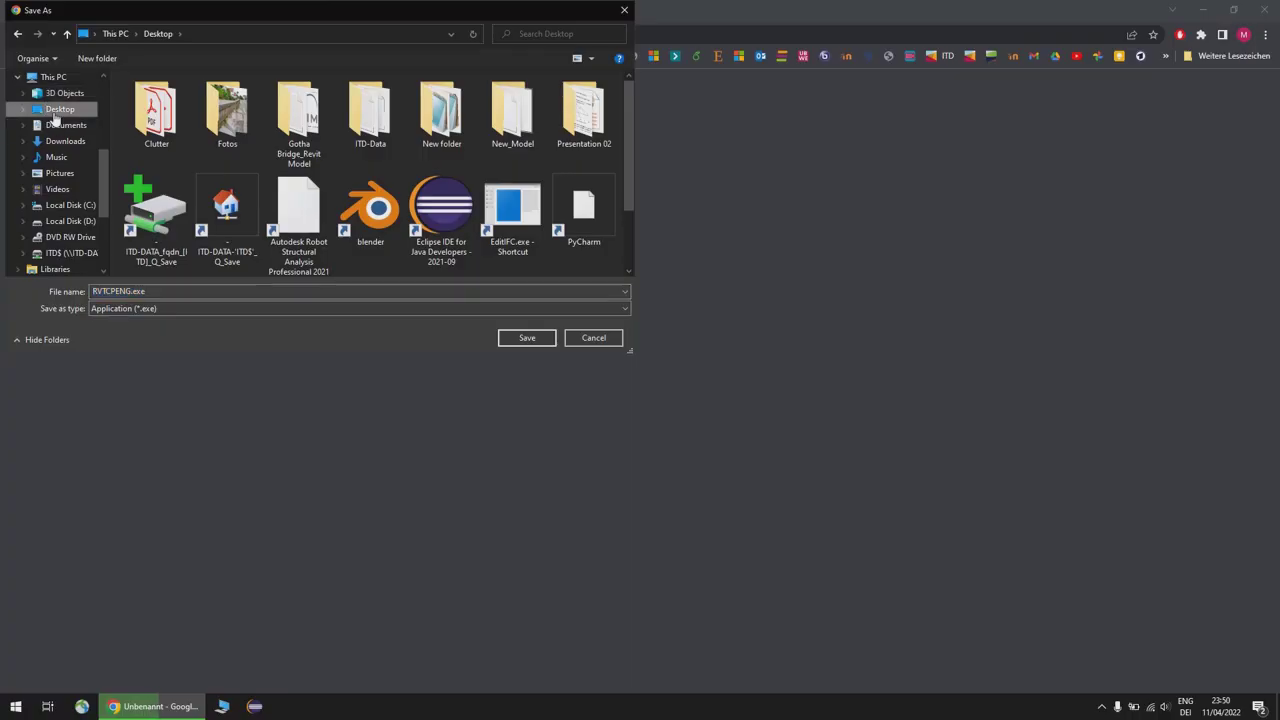
pyautogui.click(510, 339)
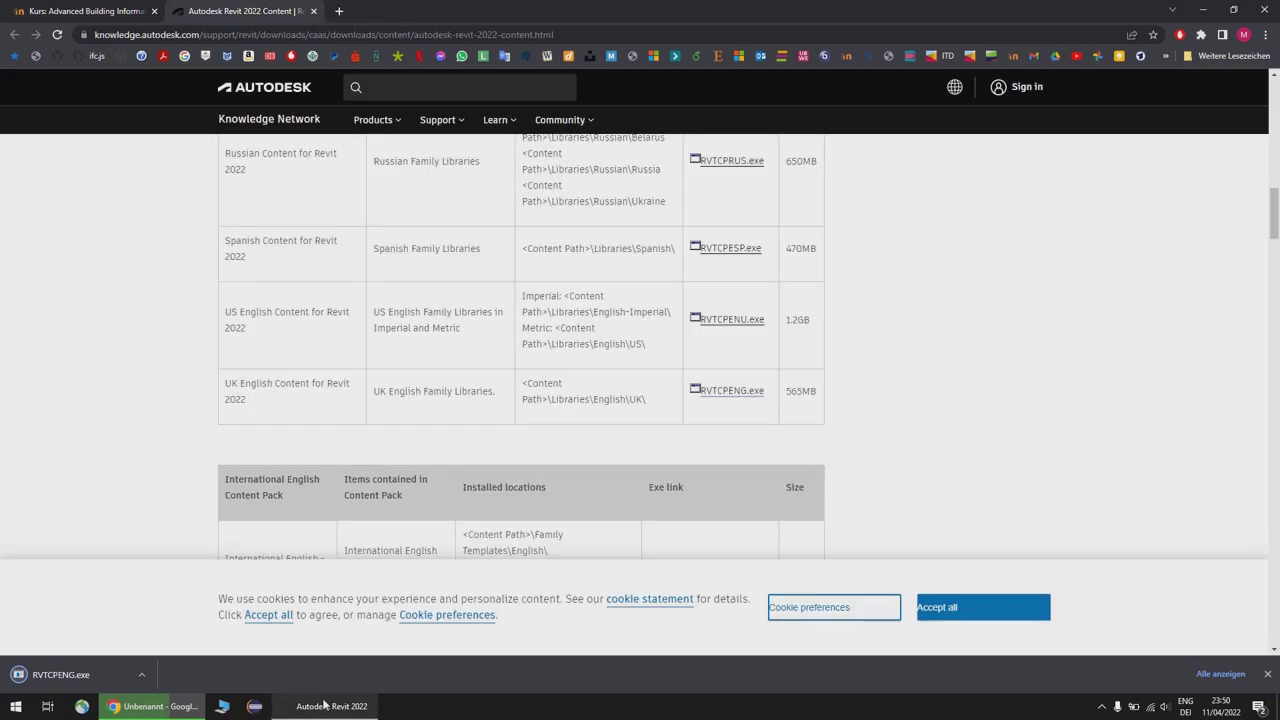
pyautogui.click(323, 705)
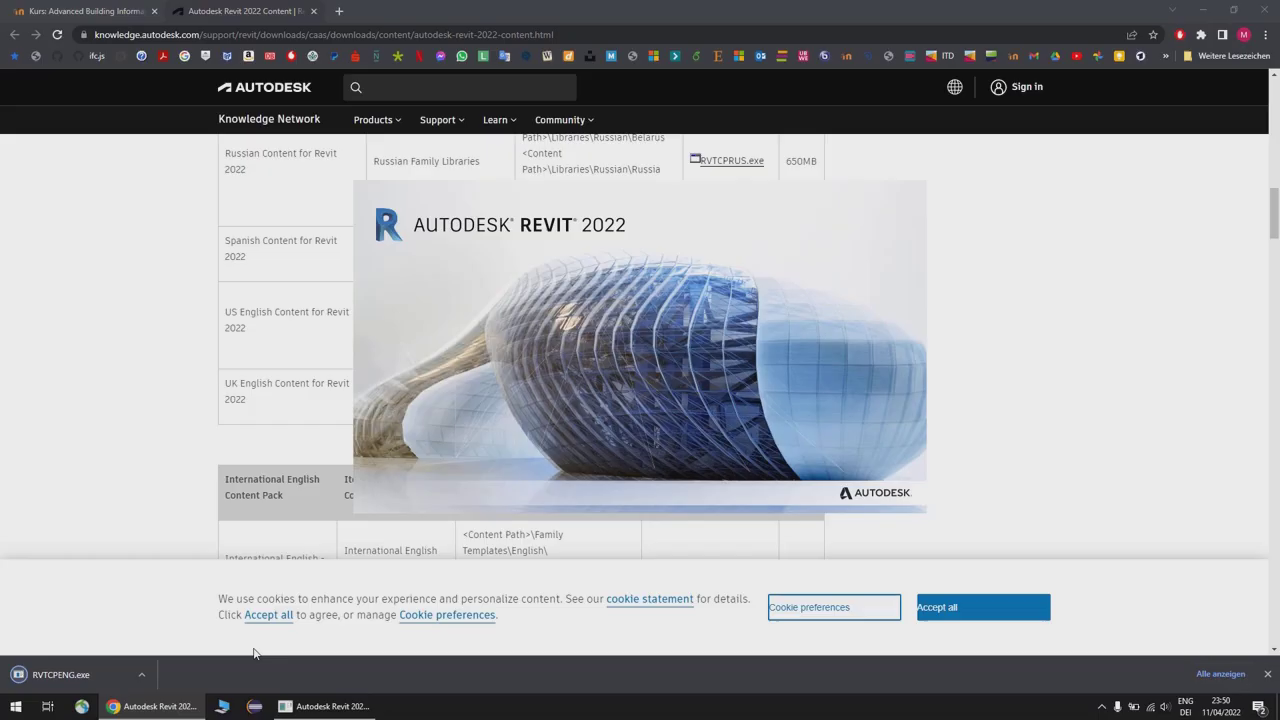
# Launch the downloaded RVTCPENG.exe so the UK English content pack starts extracting
pyautogui.click(76, 681)
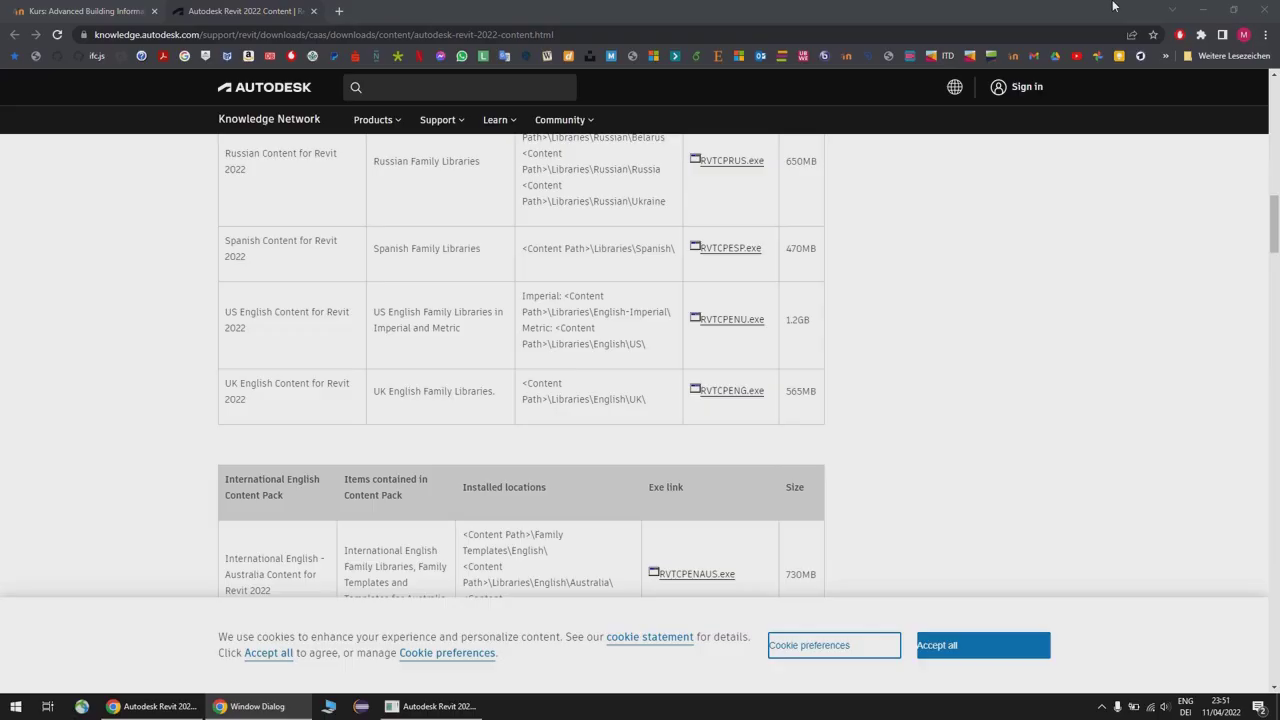
pyautogui.click(1207, 6)
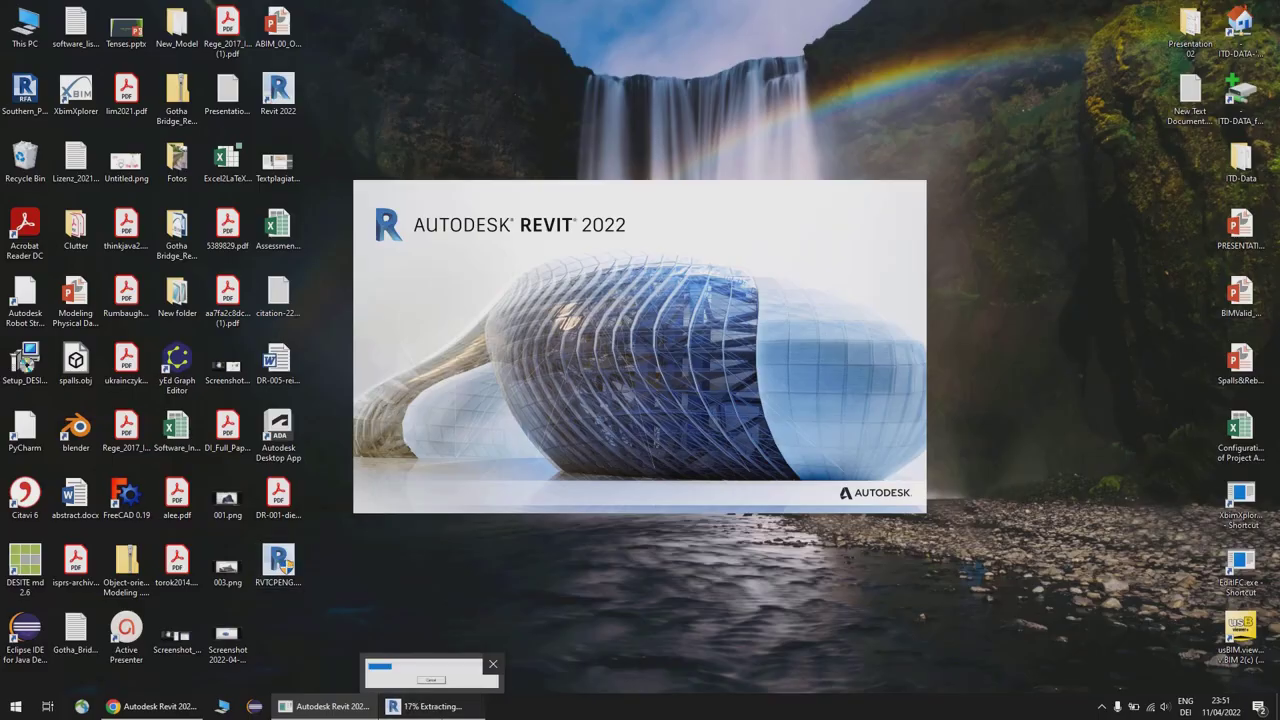
pyautogui.click(425, 706)
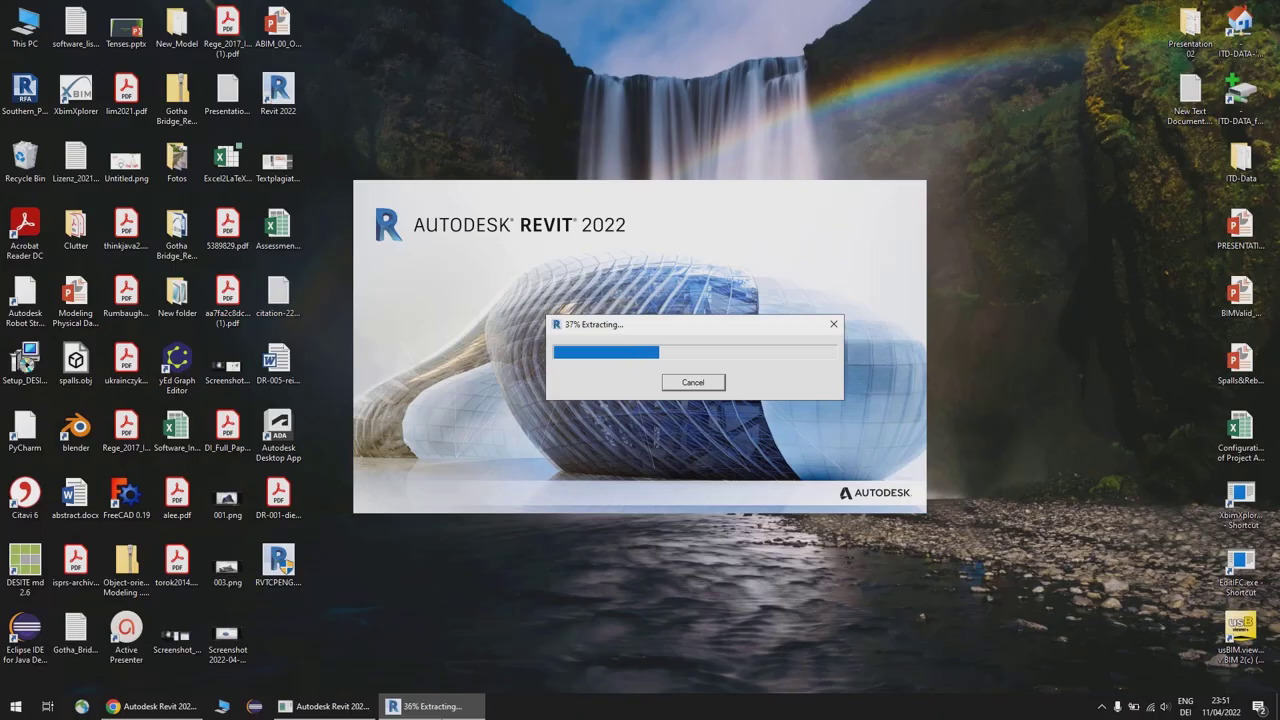
# Close the Autodesk content page tab and minimise Chrome to watch the extraction
pyautogui.click(155, 706)
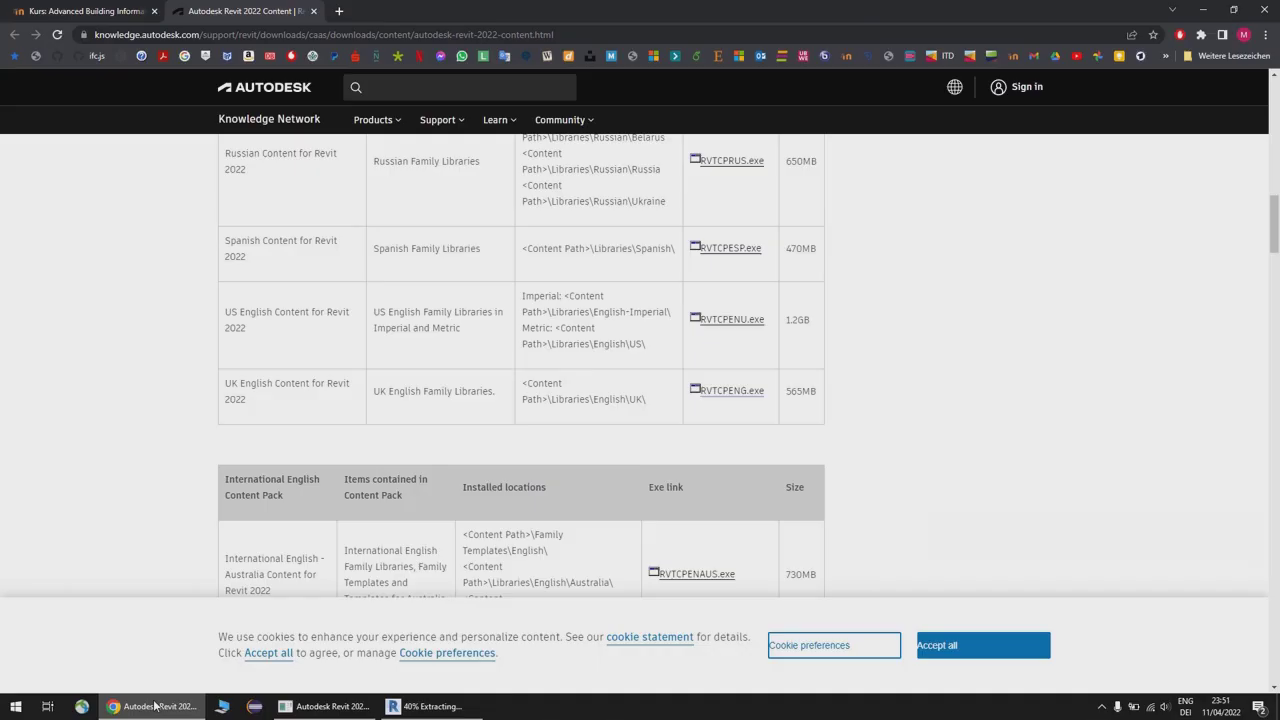
pyautogui.click(314, 11)
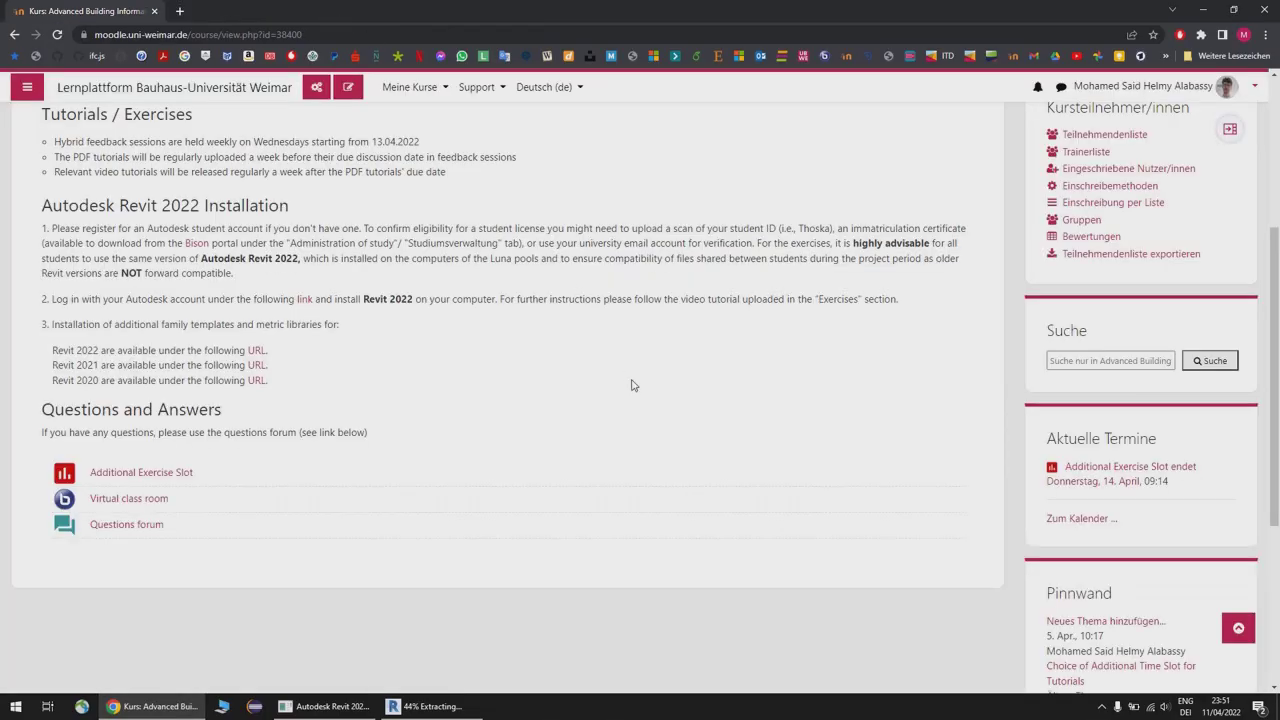
pyautogui.moveTo(1275, 396); pyautogui.dragTo(1276, 250)
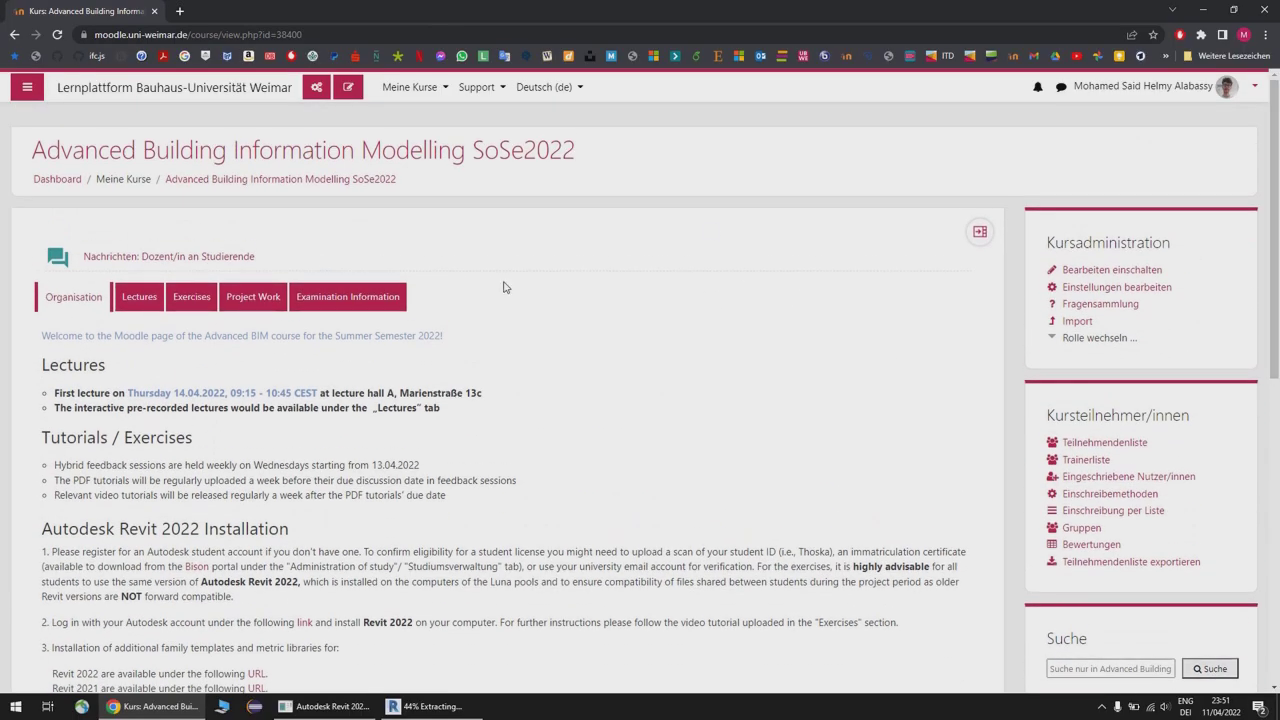
pyautogui.click(1205, 9)
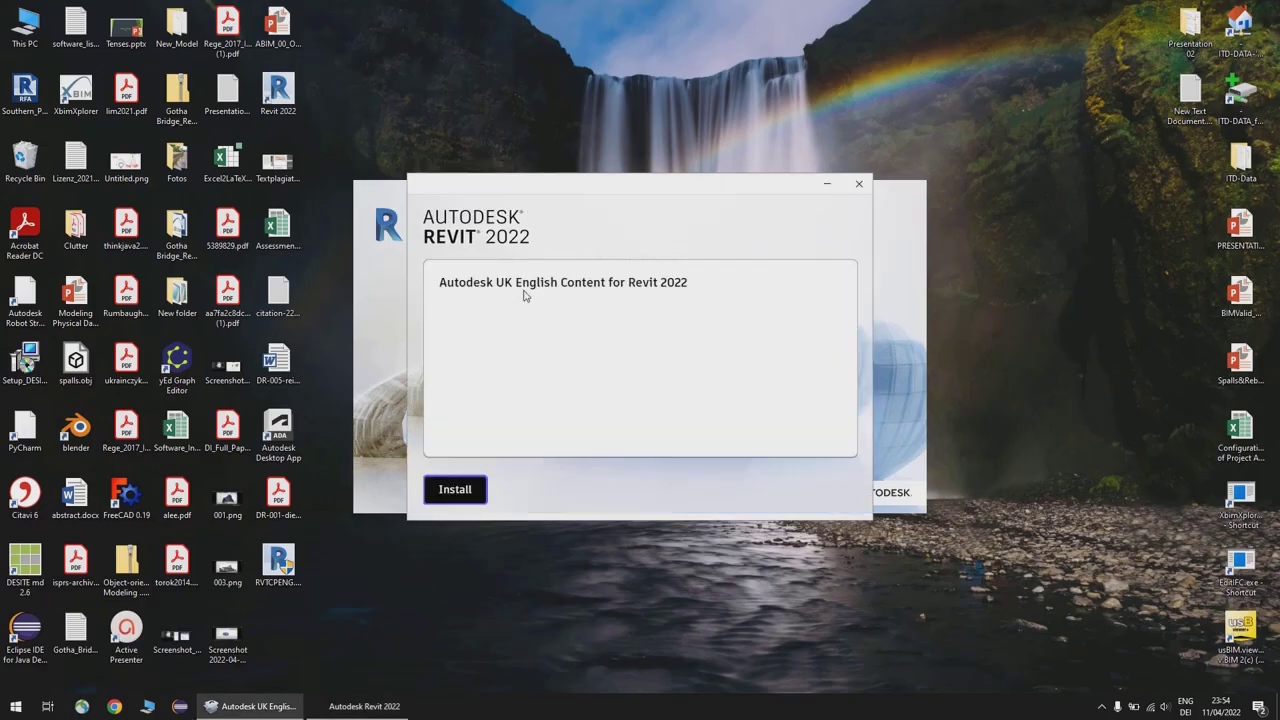
# Start installing the UK English content pack and bring the Revit 2022 licensing window forward
pyautogui.click(470, 489)
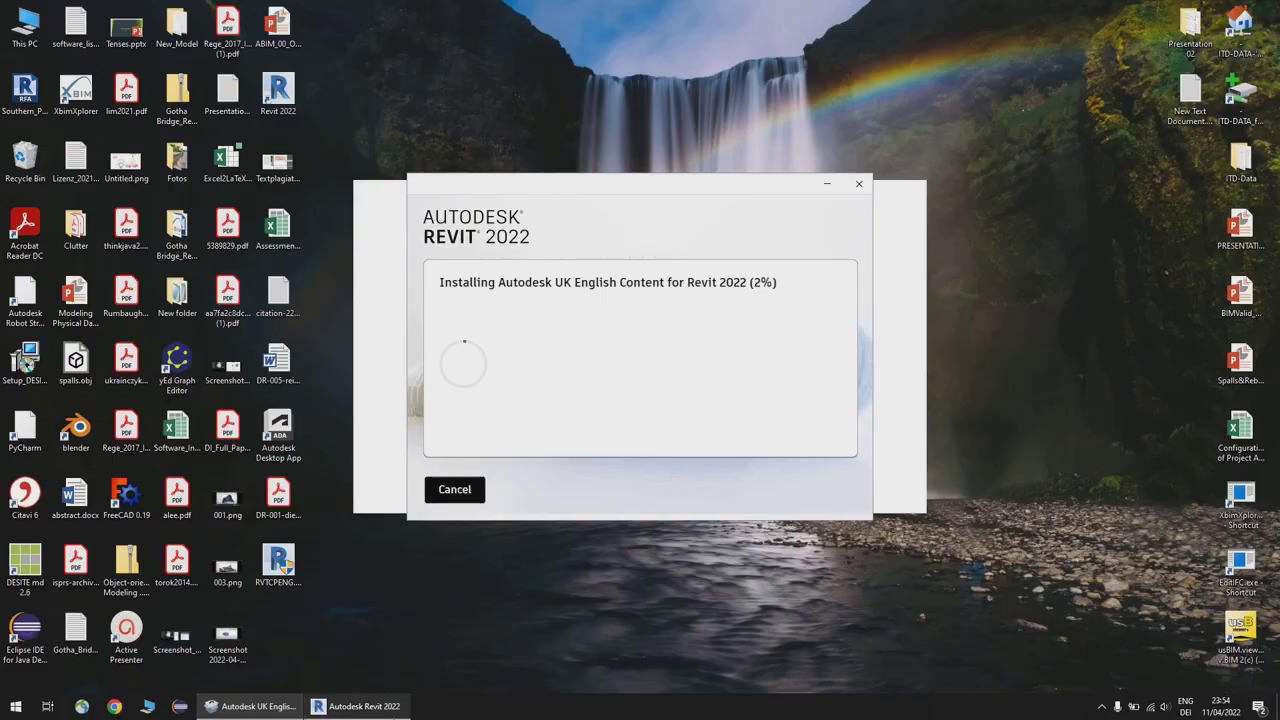
pyautogui.click(379, 708)
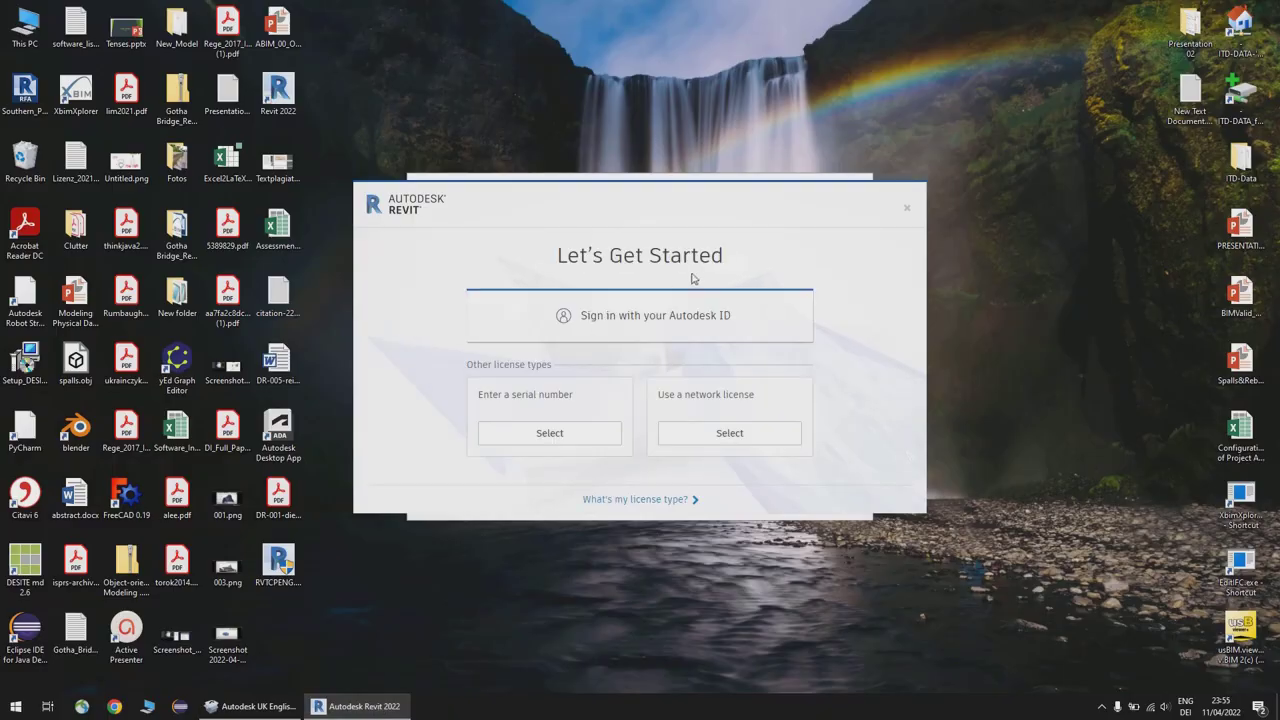
# Sign in with the Autodesk ID e-mail, account password and six-digit verification code
pyautogui.click(659, 320)
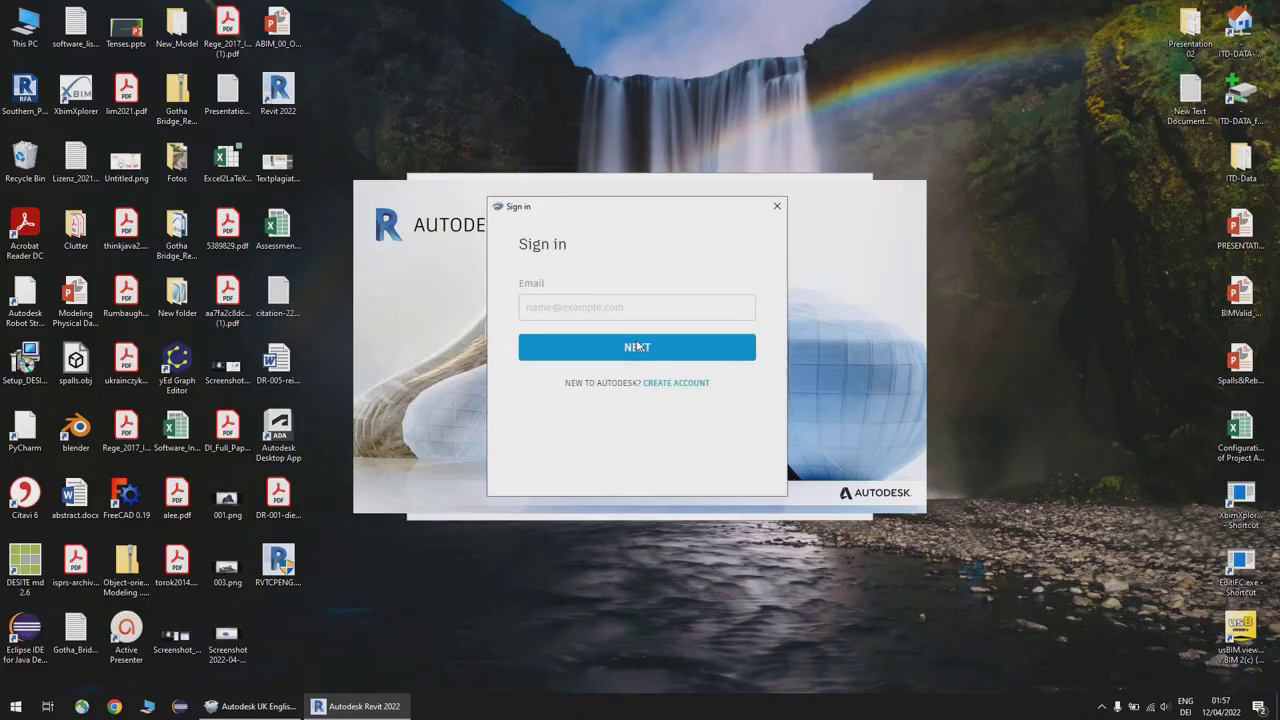
pyautogui.click(642, 310)
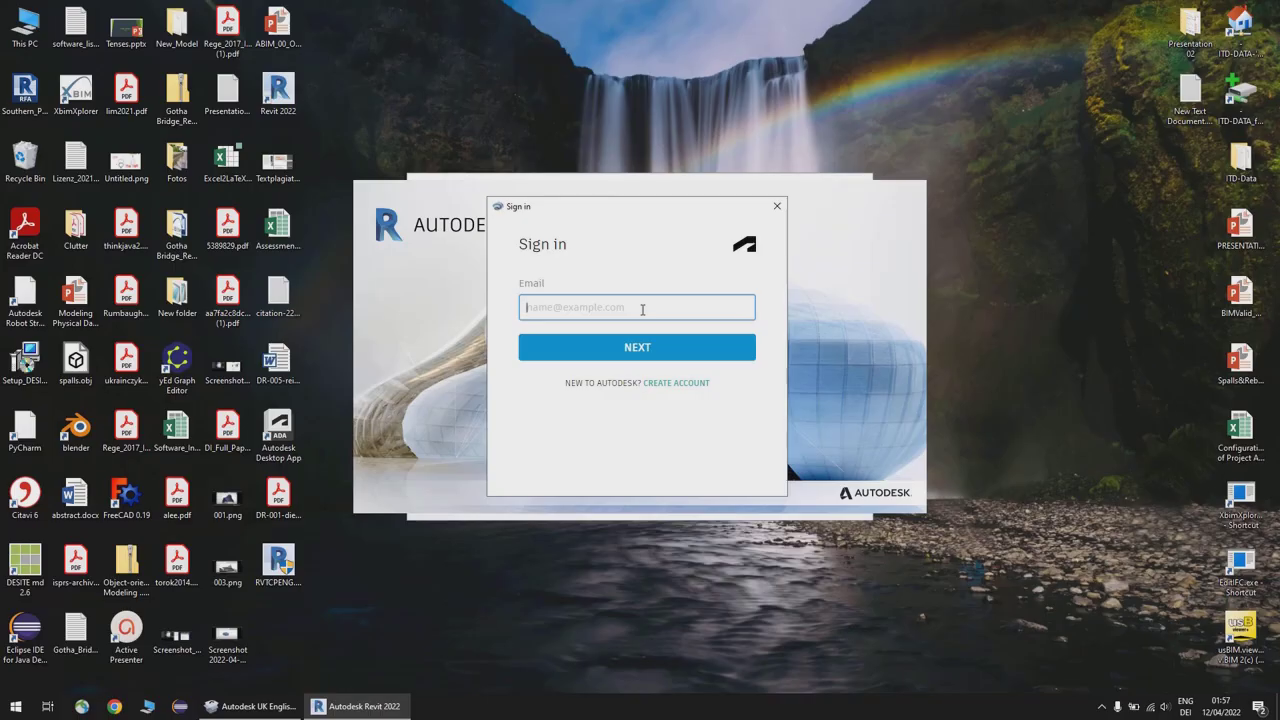
pyautogui.click(653, 346)
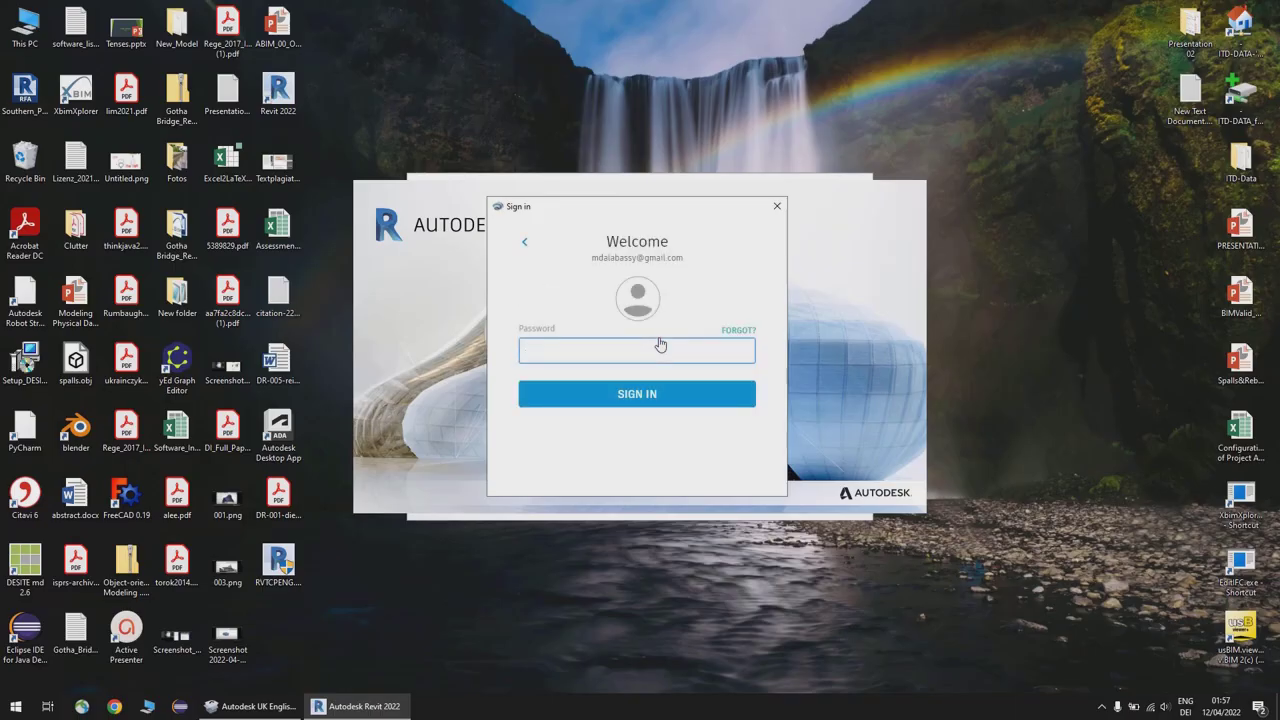
pyautogui.write('**************')
pyautogui.press('Return')
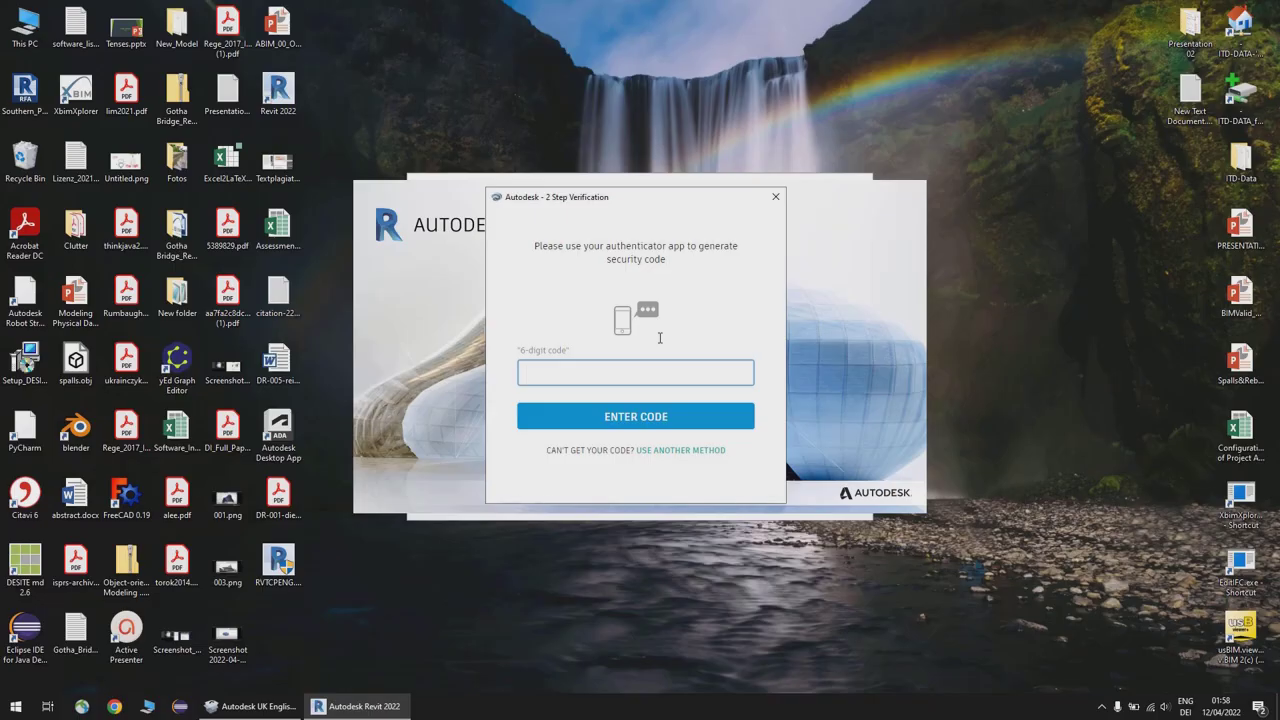
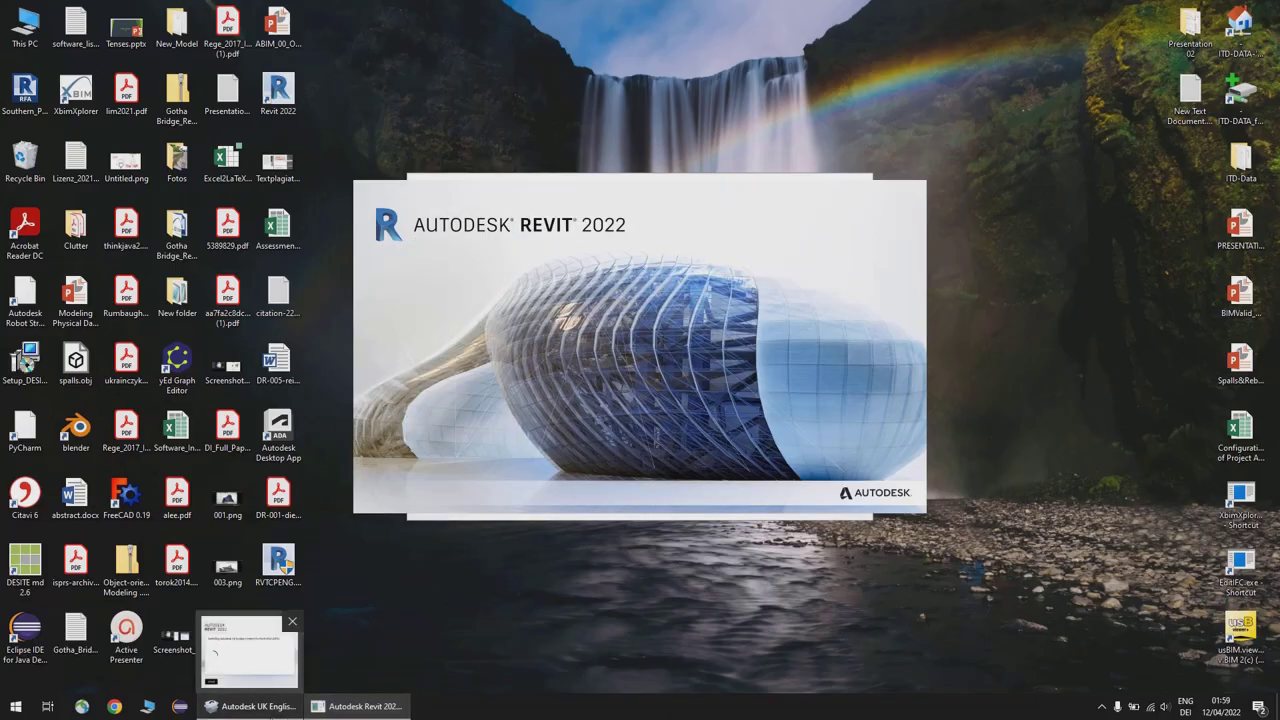
pyautogui.click(255, 706)
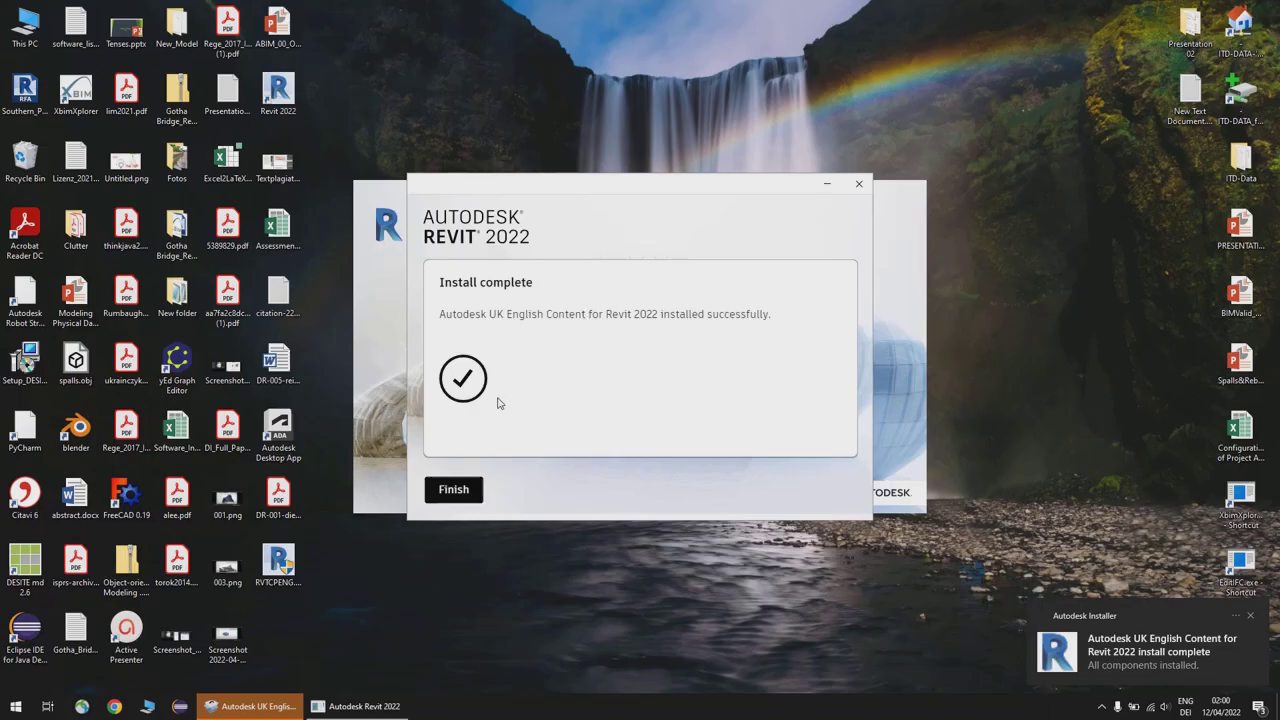
# Finish the UK English content installer and maximise Revit 2022 so its Home screen loads
pyautogui.click(455, 490)
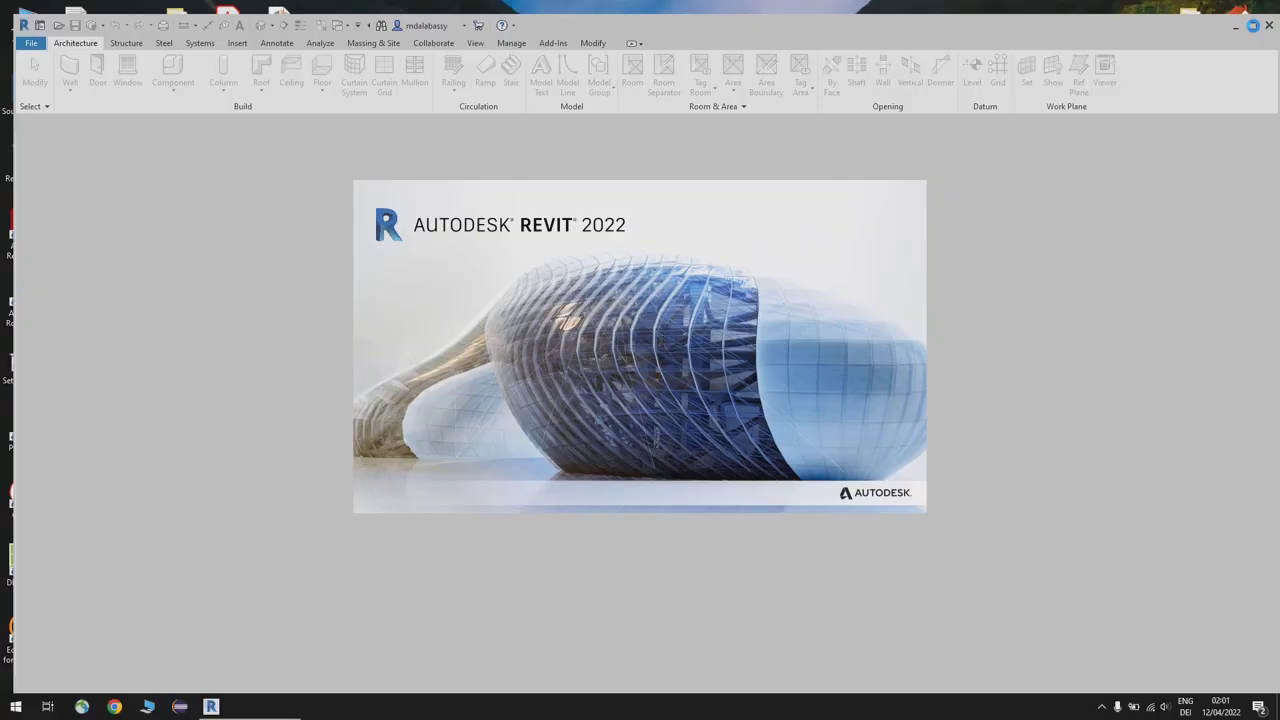
pyautogui.click(1253, 25)
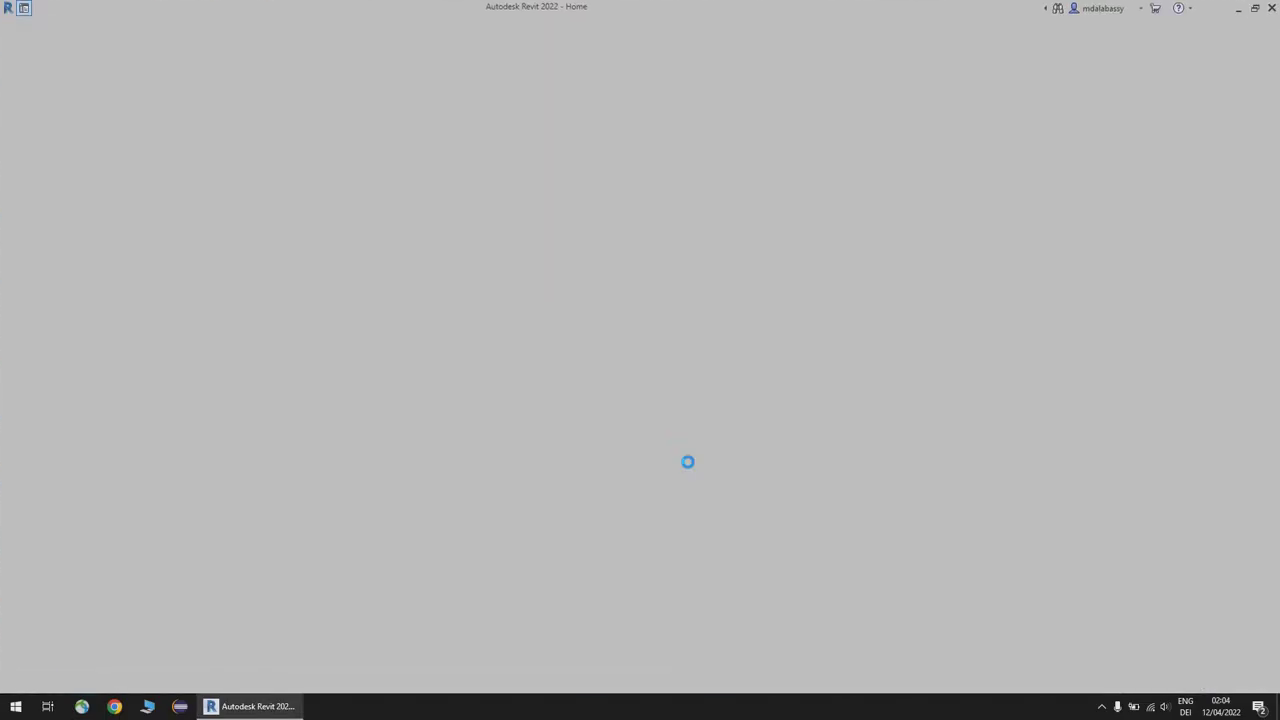